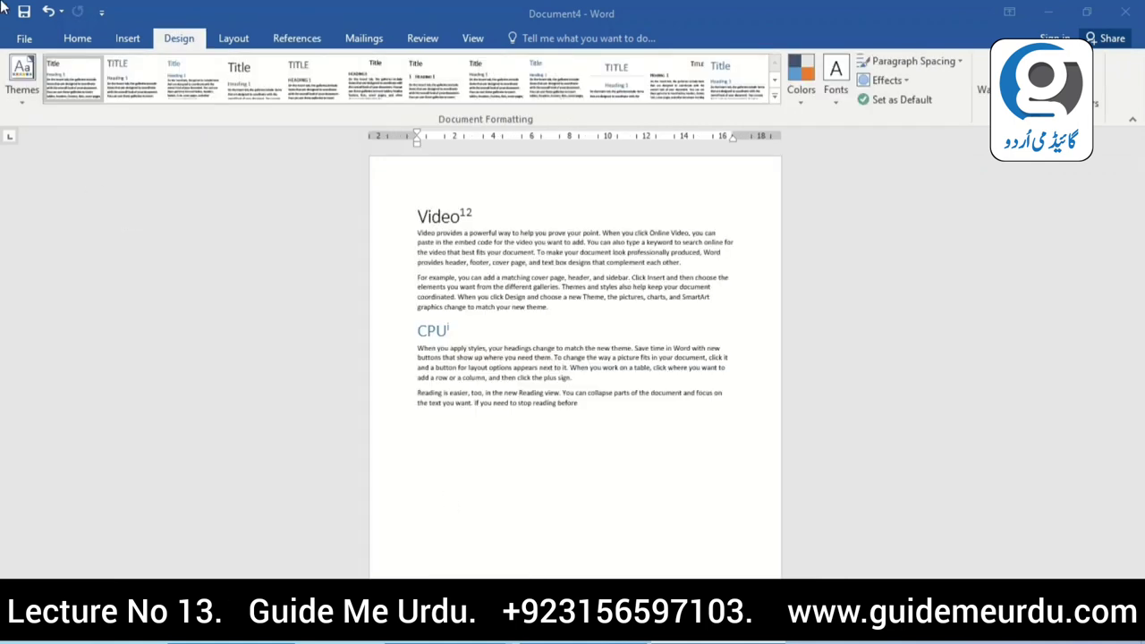
# - Try a light grey page colour from Design > Page Color
pyautogui.click(27, 38)
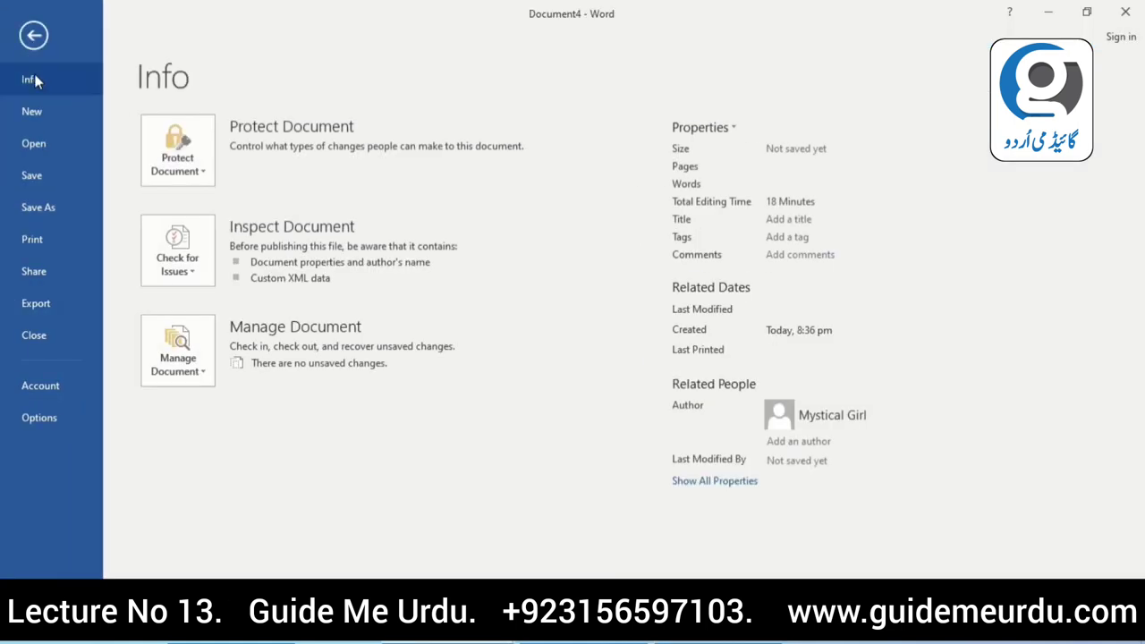
pyautogui.click(33, 37)
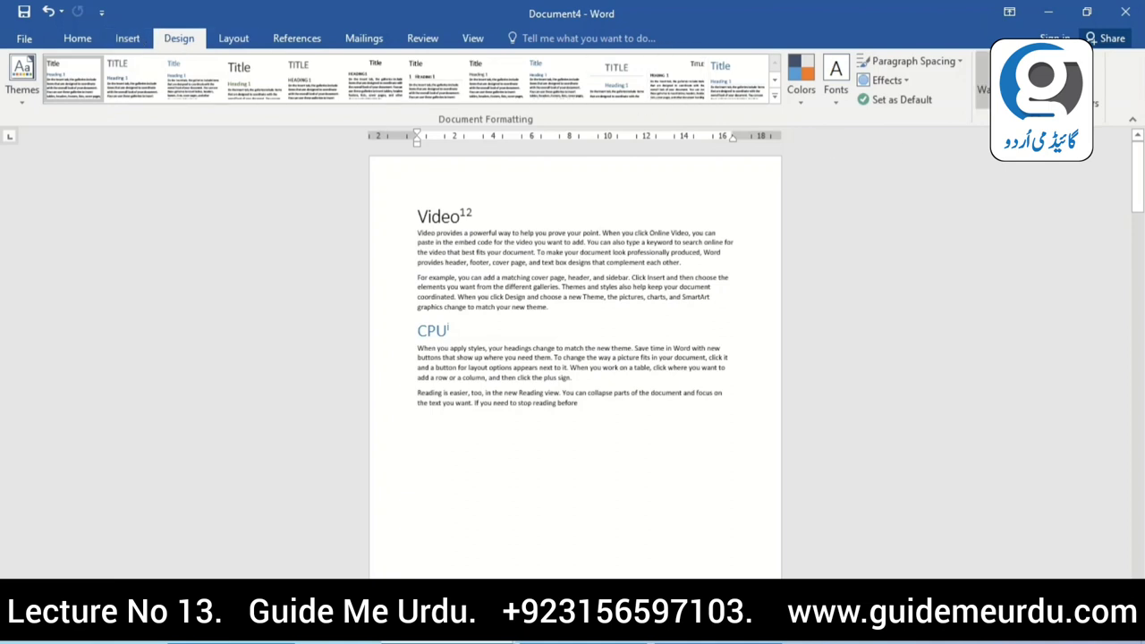
pyautogui.click(1037, 85)
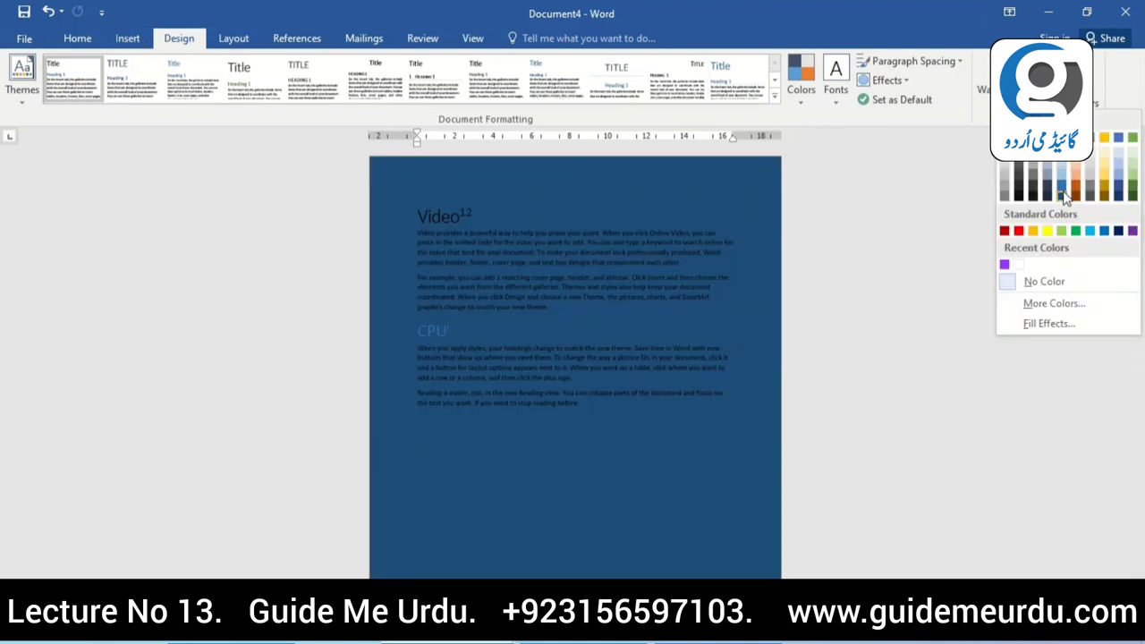
pyautogui.click(1009, 168)
pyautogui.scroll(-15, 841, 349)
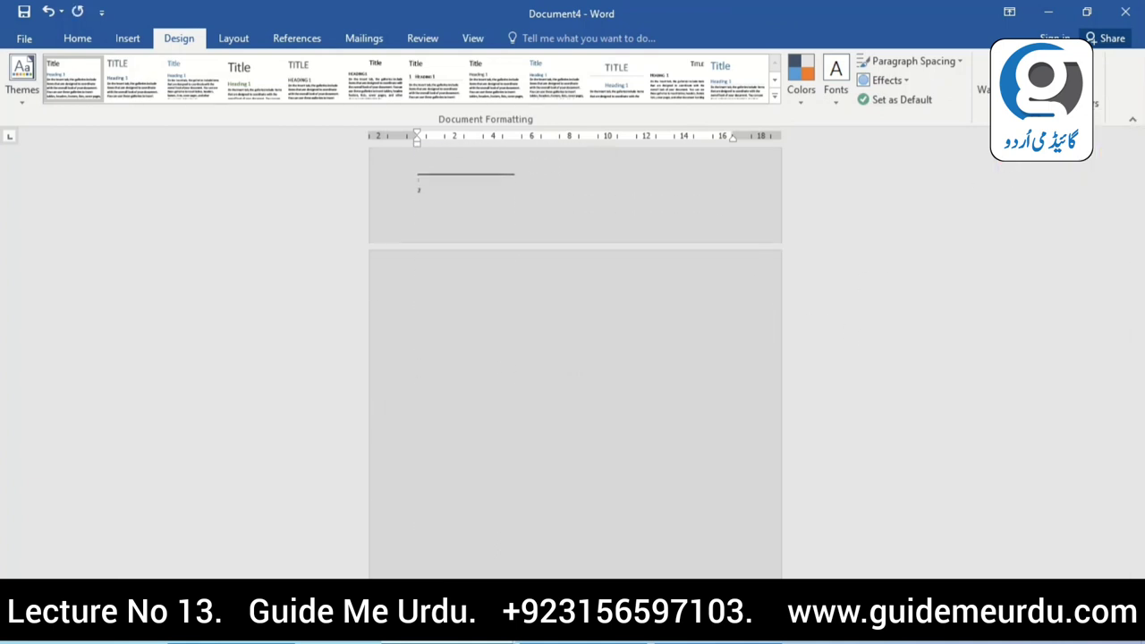
pyautogui.click(429, 365)
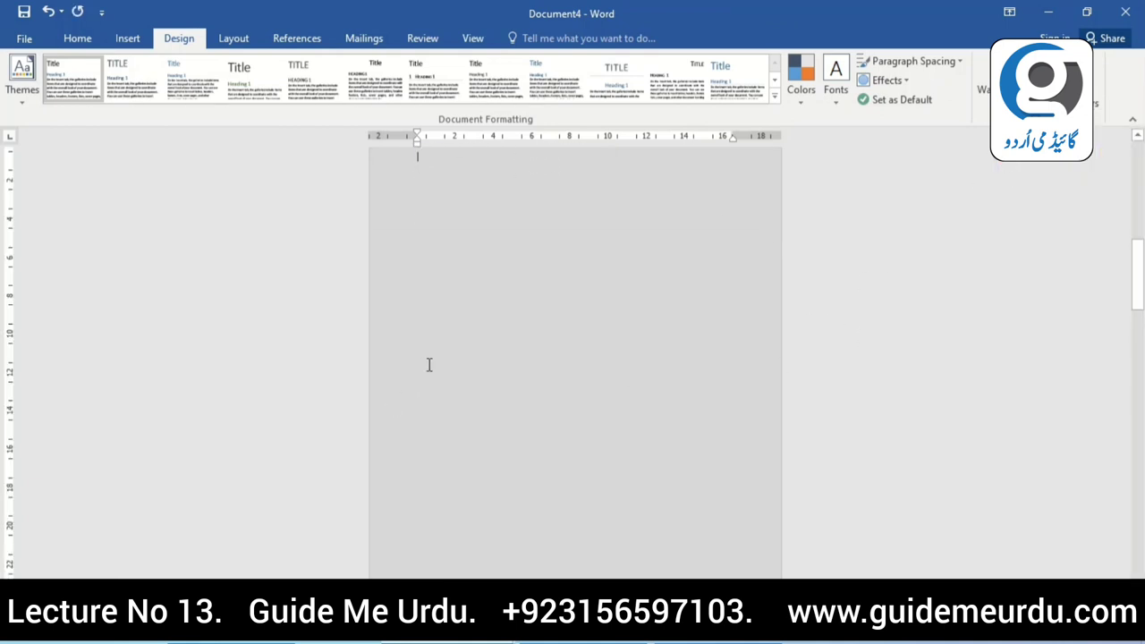
# - Switch the page colour to dark blue, then to light blue
pyautogui.click(1029, 89)
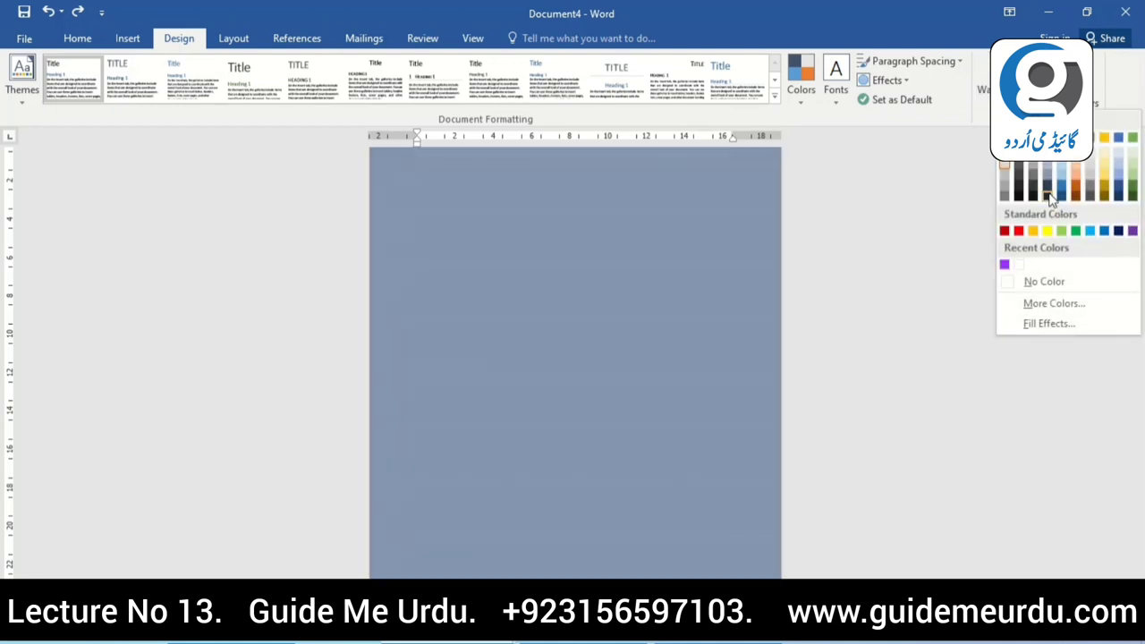
pyautogui.click(1063, 192)
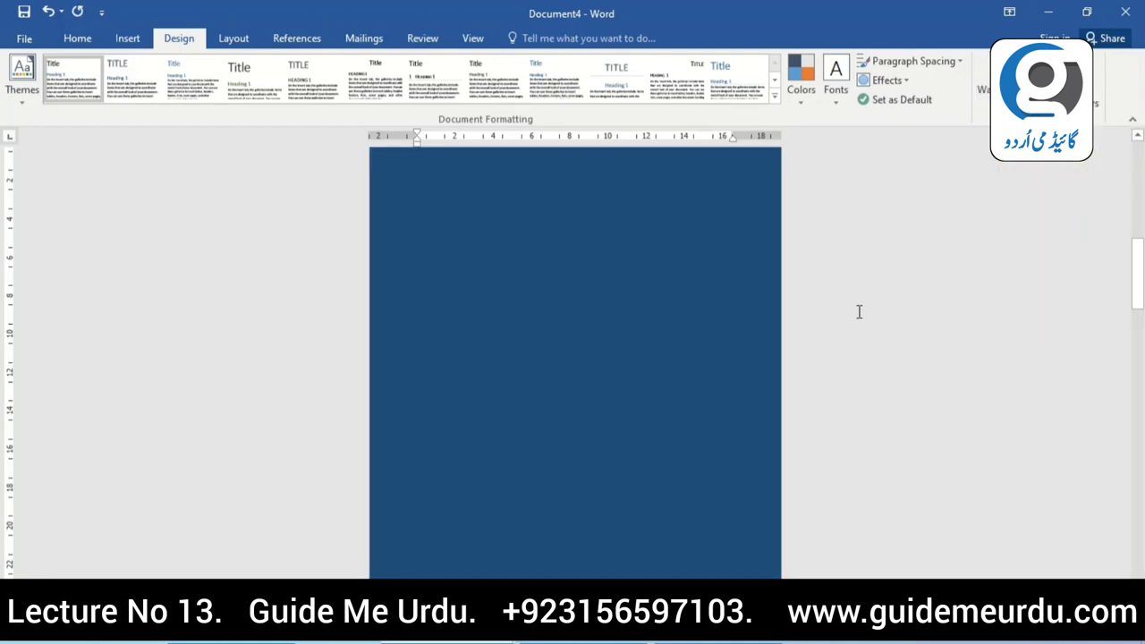
pyautogui.scroll(3, 859, 312)
pyautogui.scroll(-5, 497, 347)
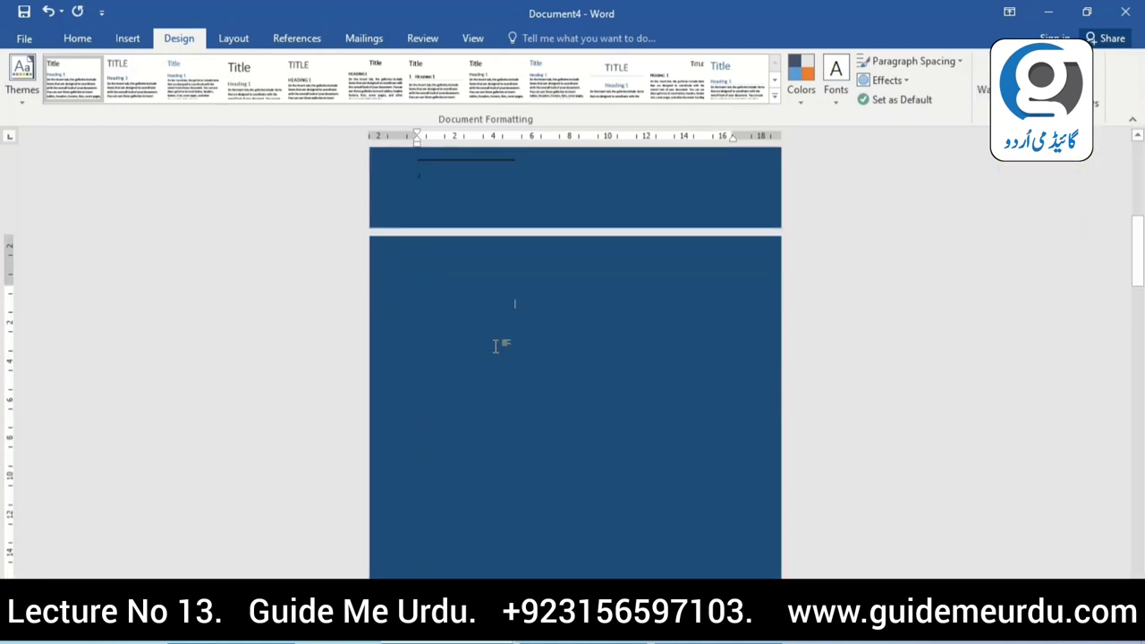
pyautogui.click(1029, 90)
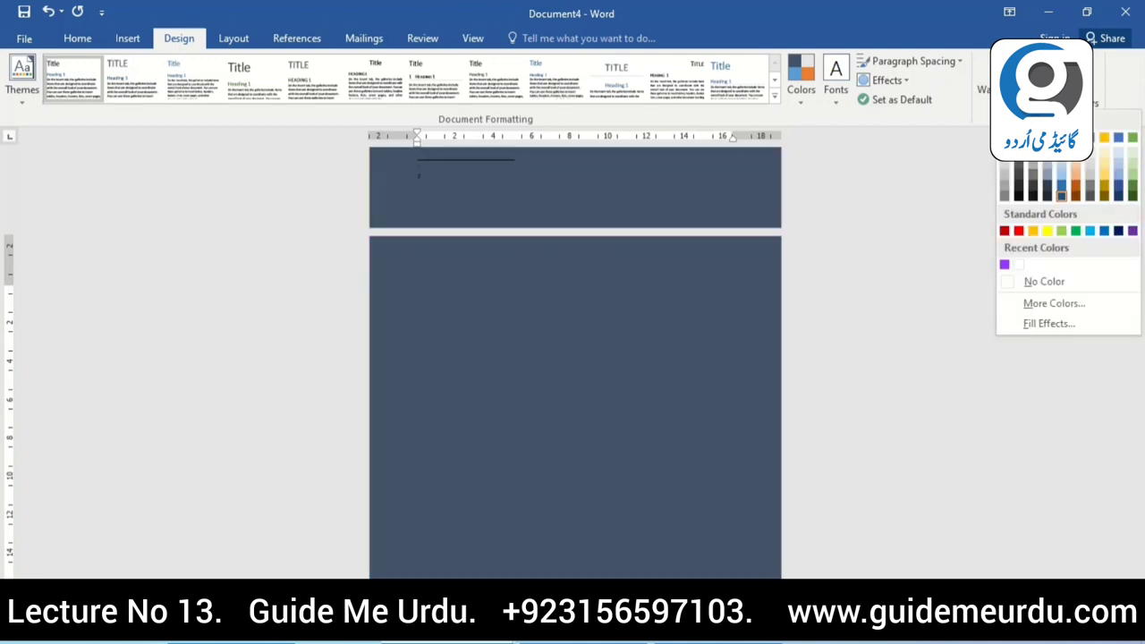
pyautogui.click(1061, 137)
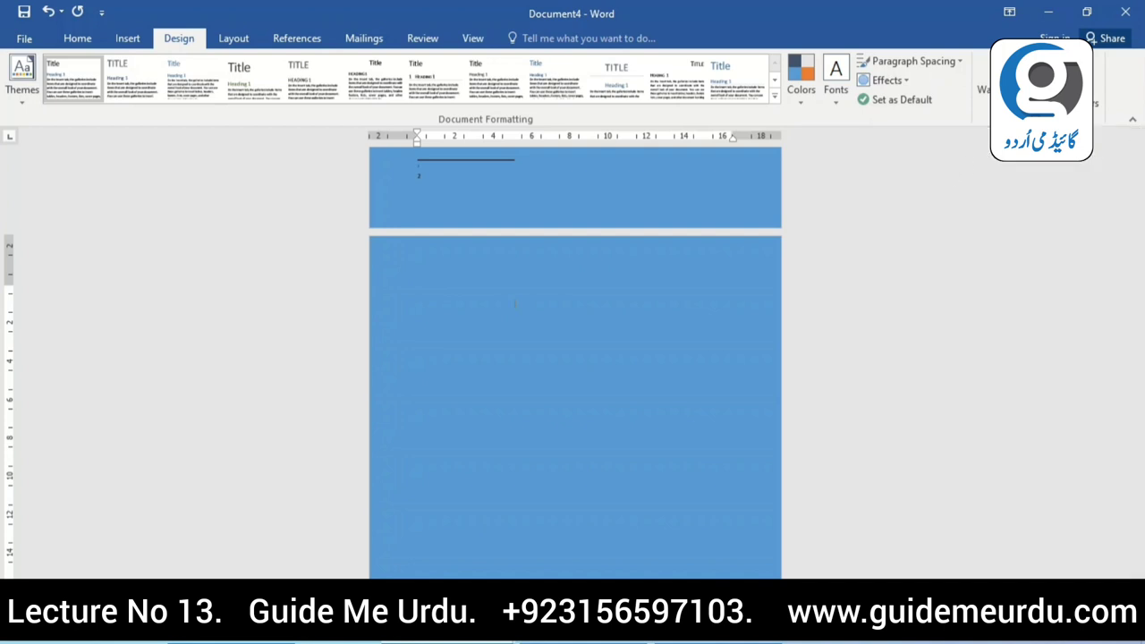
# - Try grey once more, then settle on a light blue theme page colour
pyautogui.click(1037, 85)
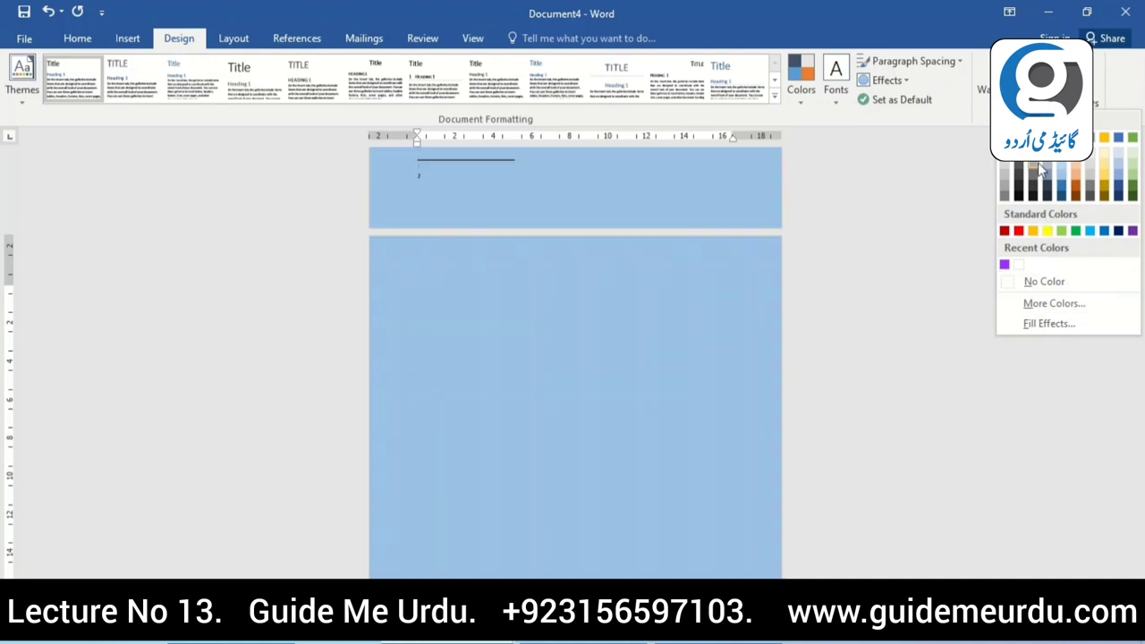
pyautogui.click(1005, 195)
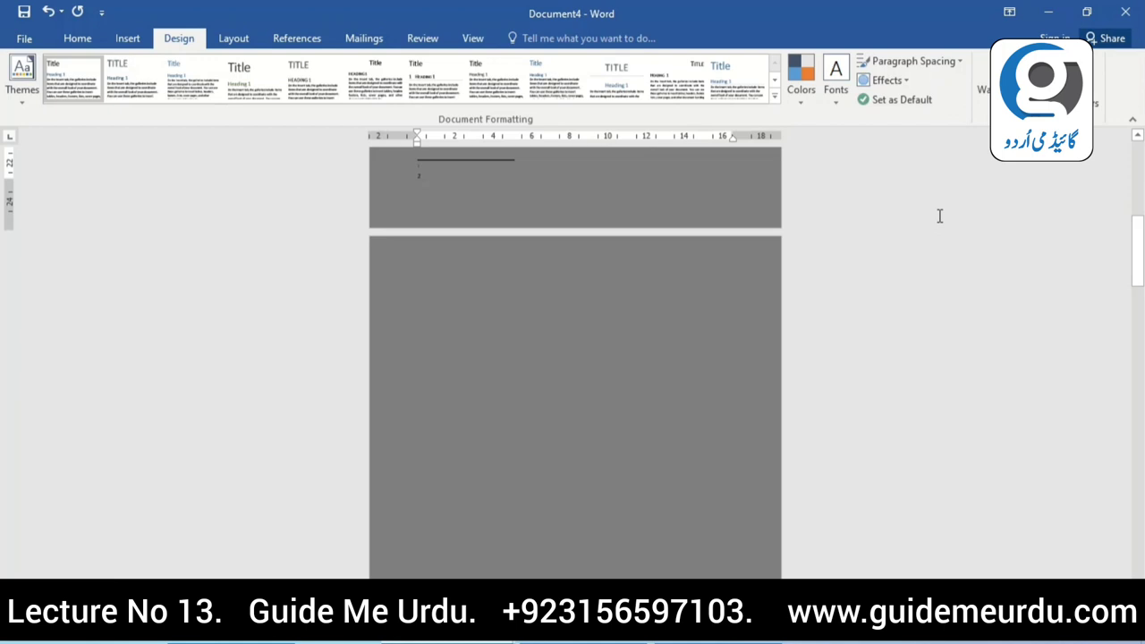
pyautogui.scroll(2, 928, 254)
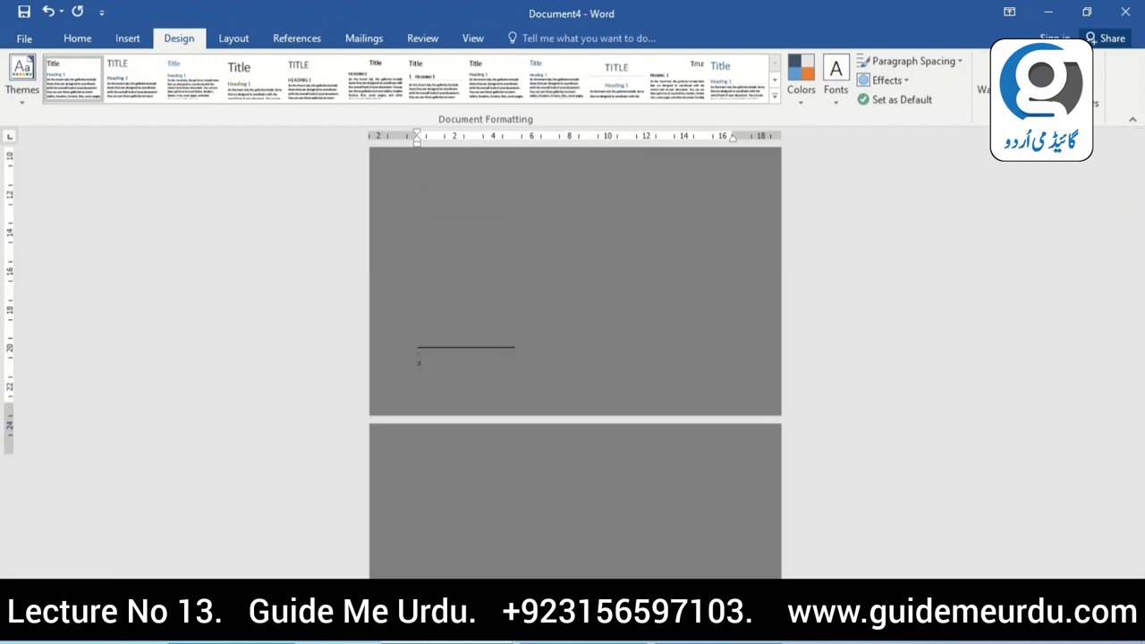
pyautogui.scroll(4, 928, 253)
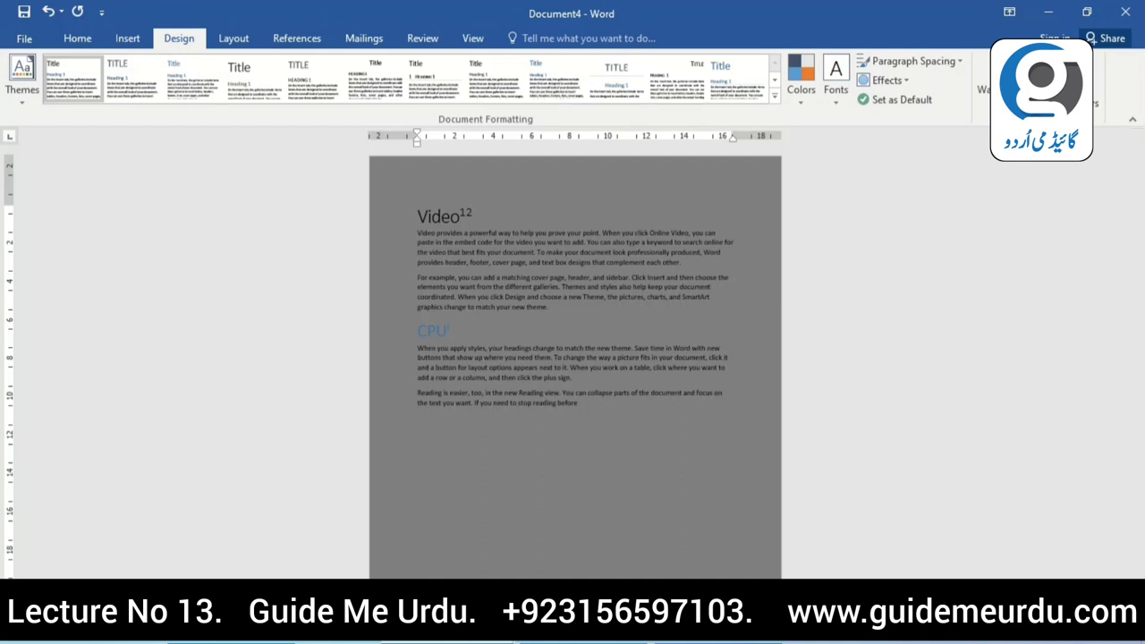
pyautogui.click(1038, 90)
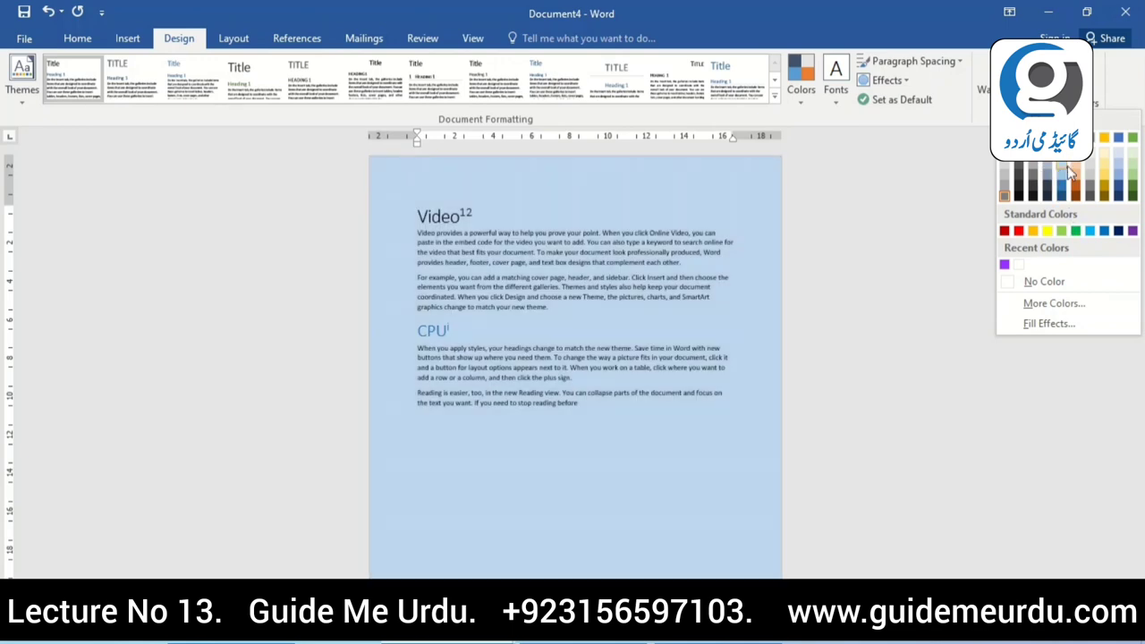
pyautogui.click(1065, 172)
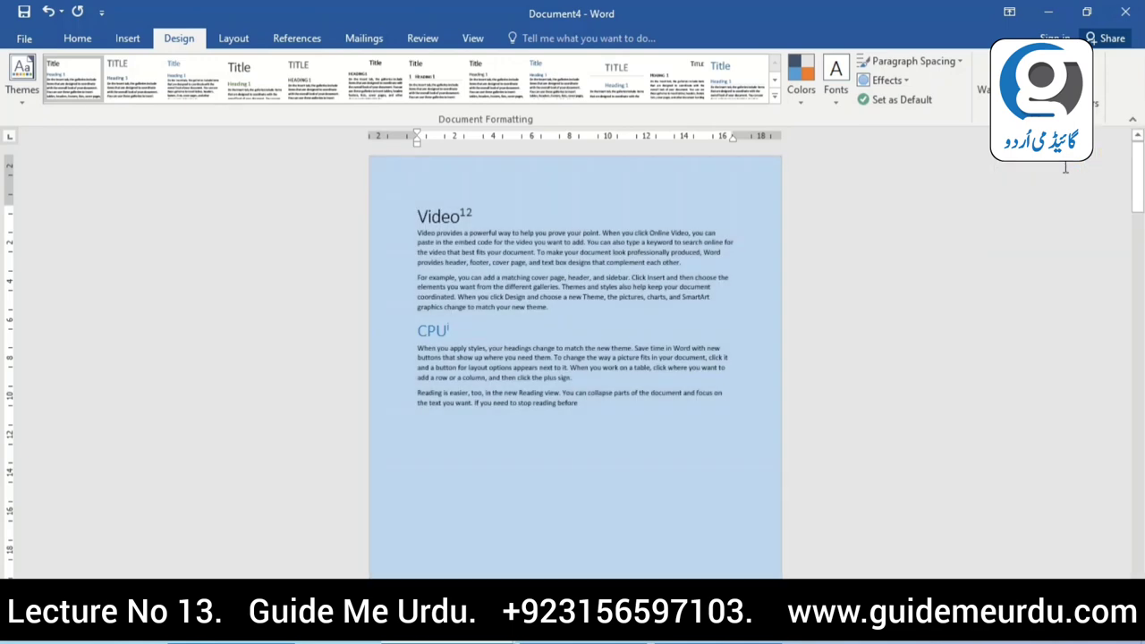
# - Try a Box page border, then apply a 3-D page border instead
pyautogui.click(1084, 85)
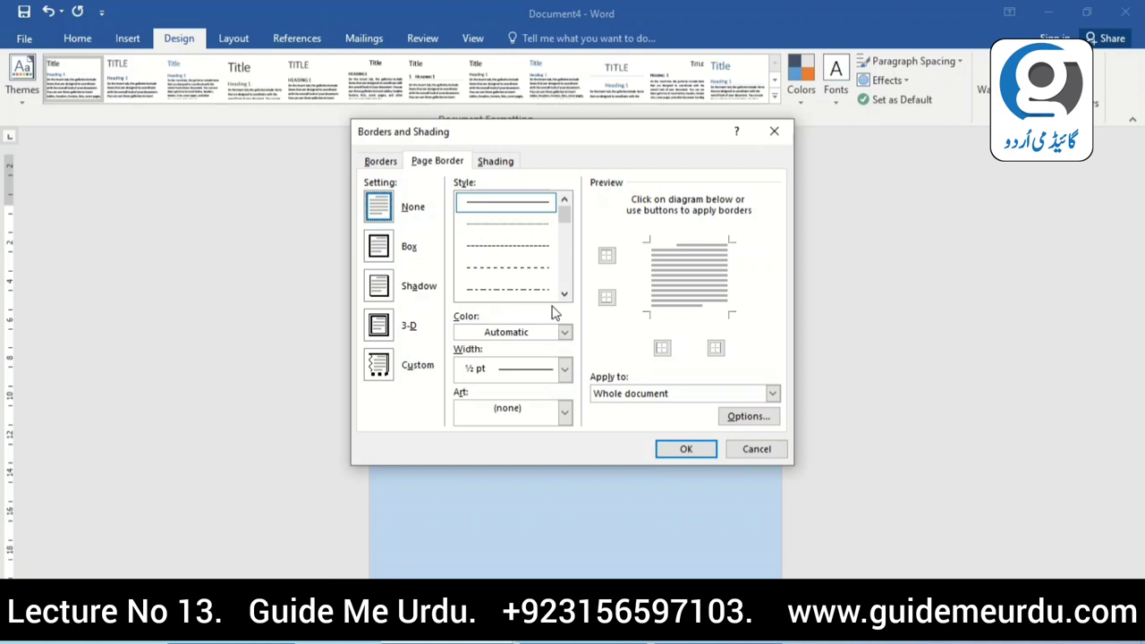
pyautogui.click(385, 245)
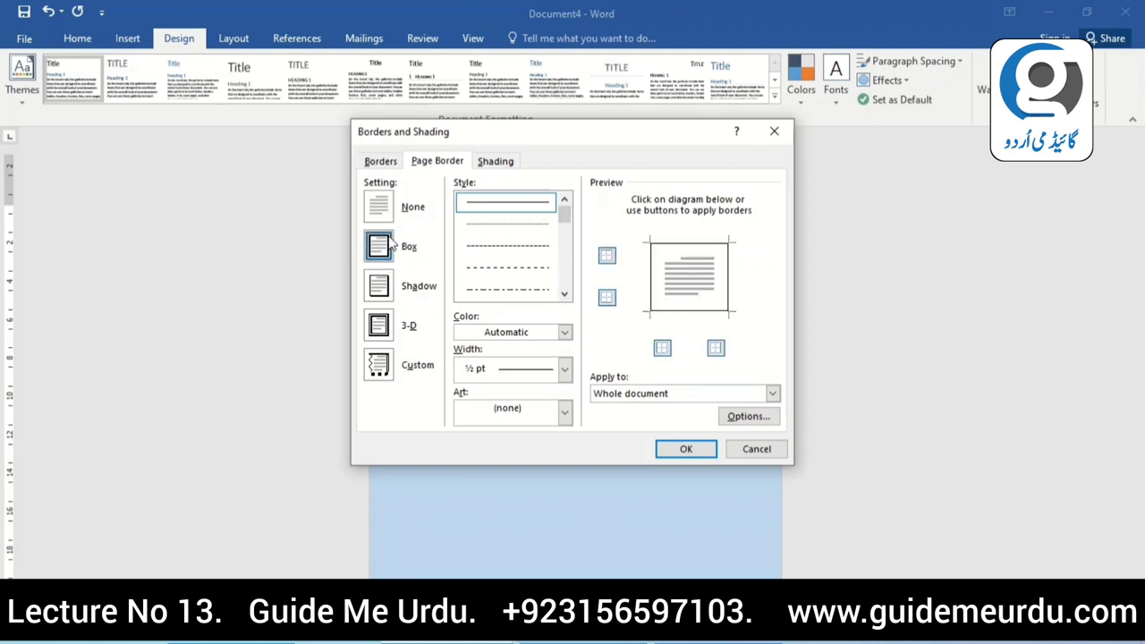
pyautogui.click(380, 327)
pyautogui.click(671, 450)
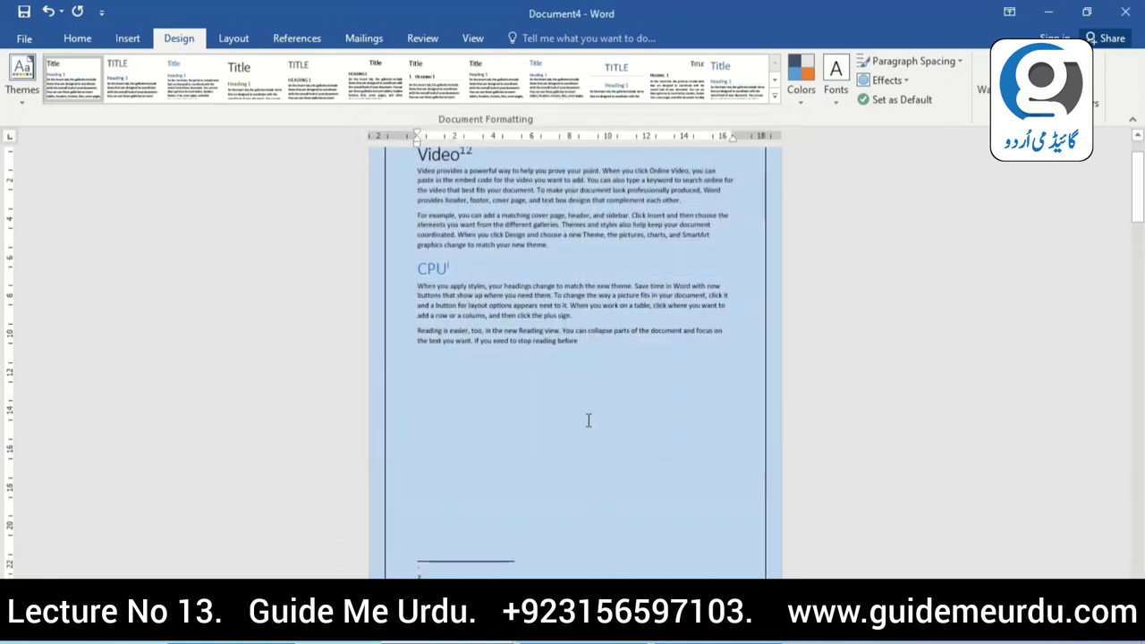
pyautogui.scroll(-5, 922, 273)
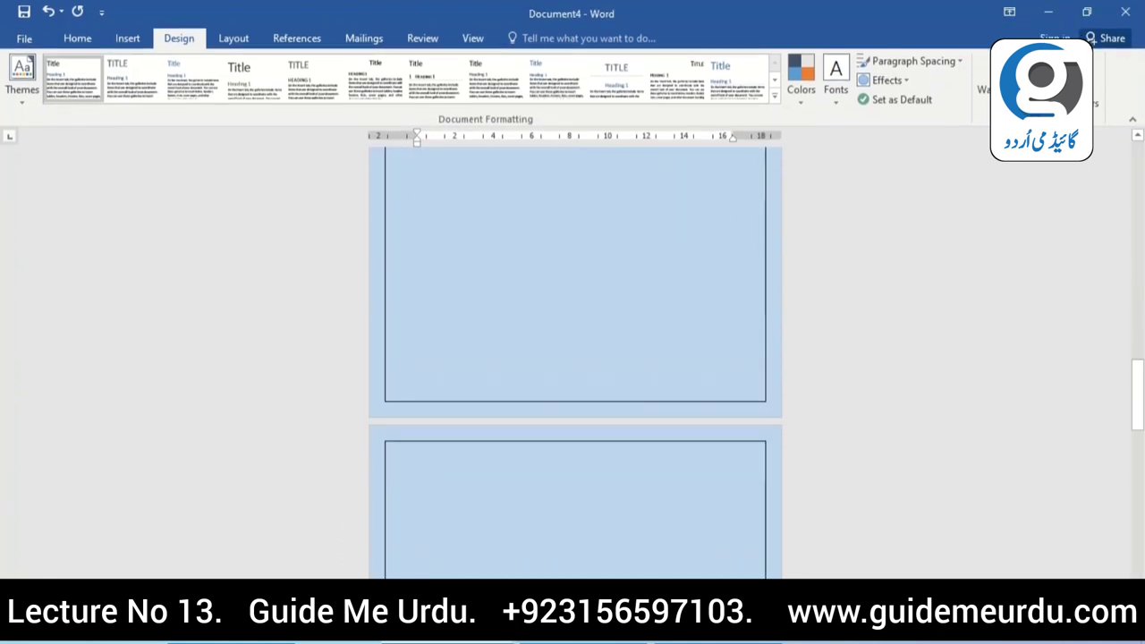
pyautogui.scroll(5, 575, 357)
pyautogui.scroll(-3, 575, 358)
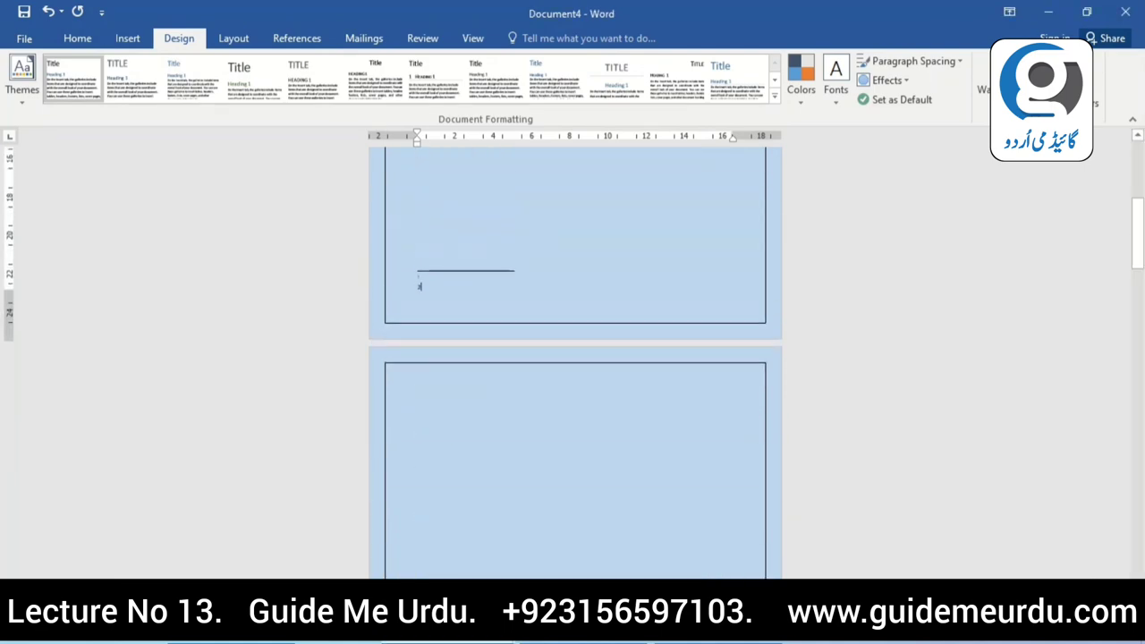
pyautogui.scroll(5, 576, 358)
# - Try the Custom page border setting, then apply a Shadow page border
pyautogui.click(1082, 79)
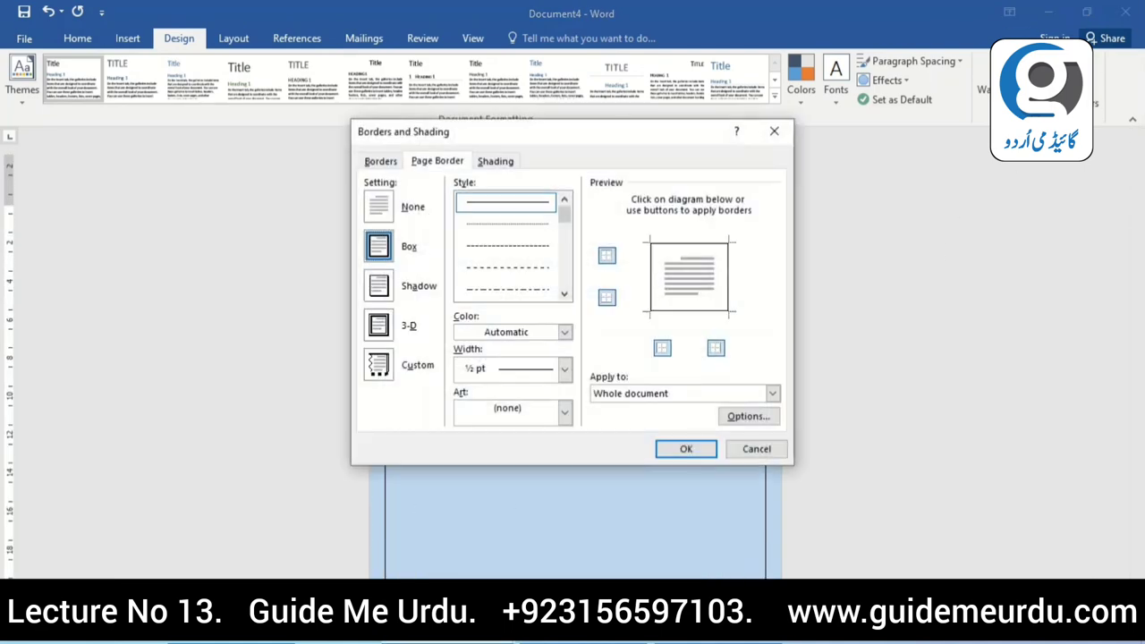
pyautogui.click(385, 368)
pyautogui.click(675, 449)
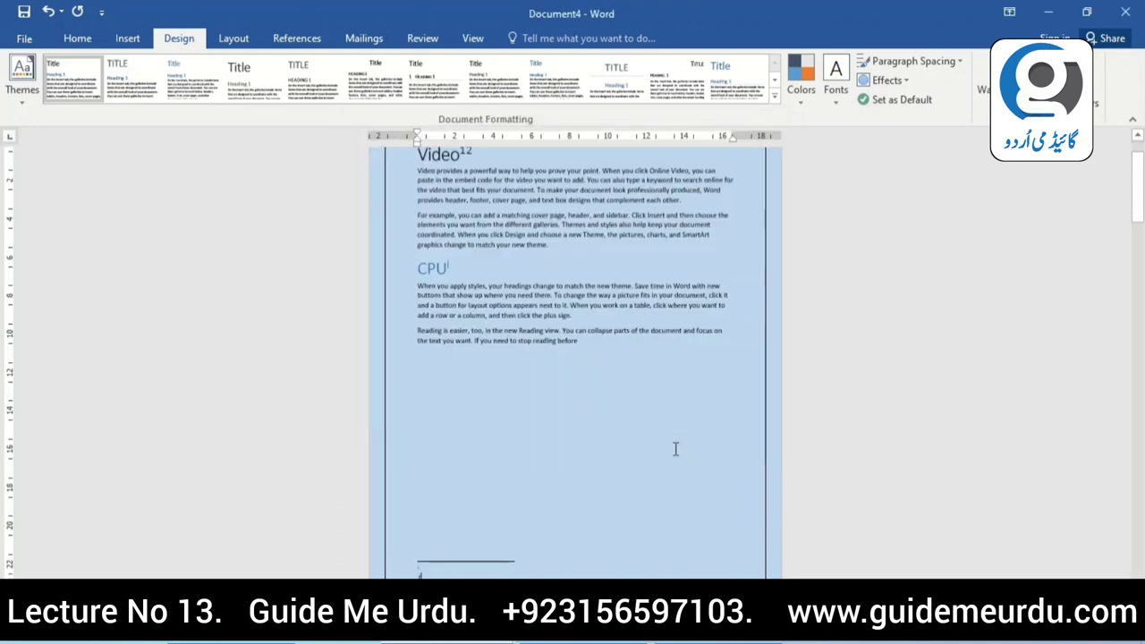
pyautogui.click(1098, 76)
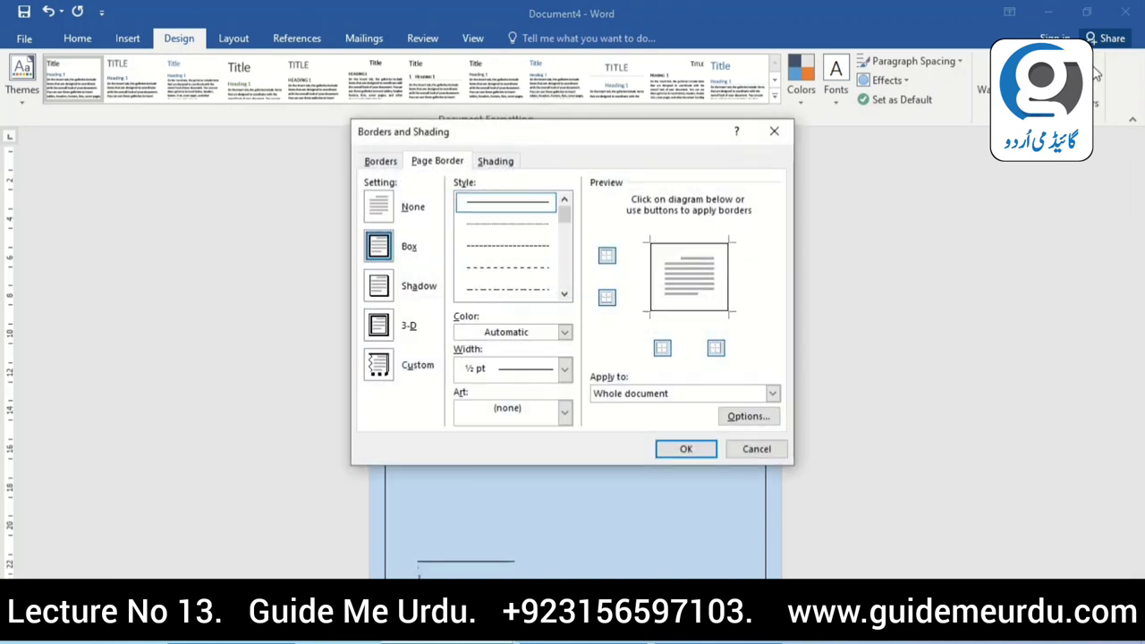
pyautogui.click(377, 288)
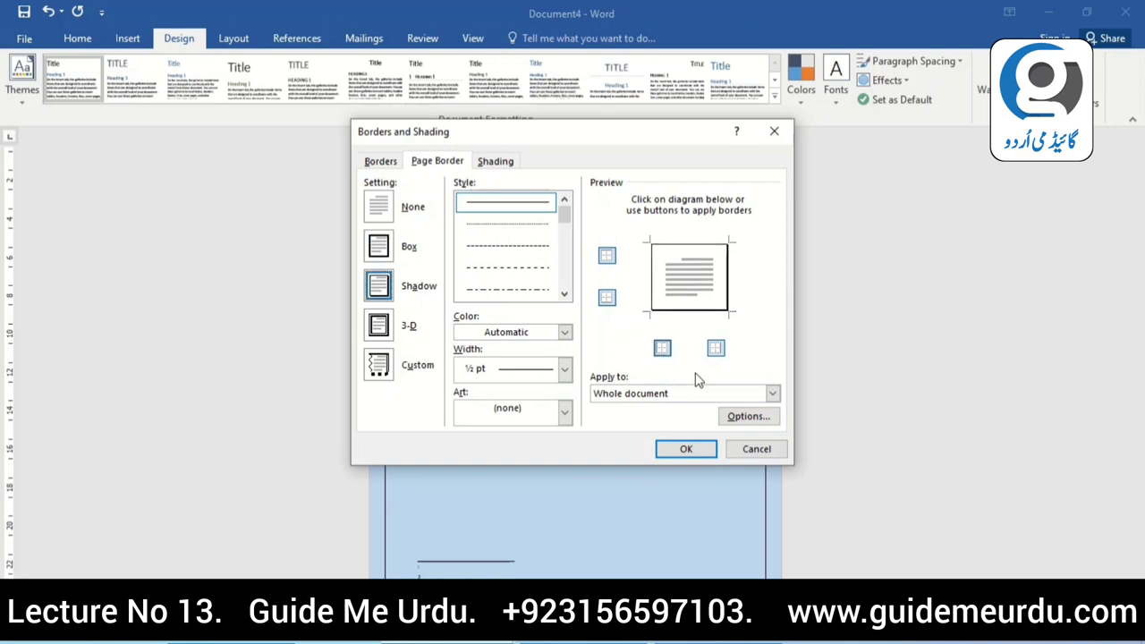
pyautogui.click(683, 450)
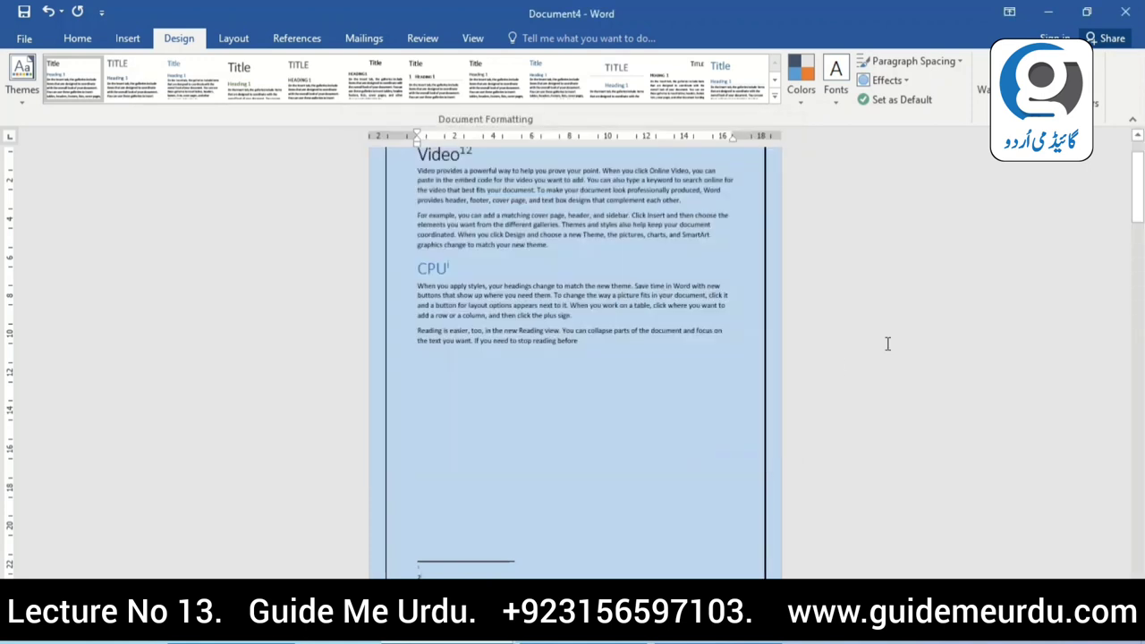
pyautogui.scroll(-10, 888, 343)
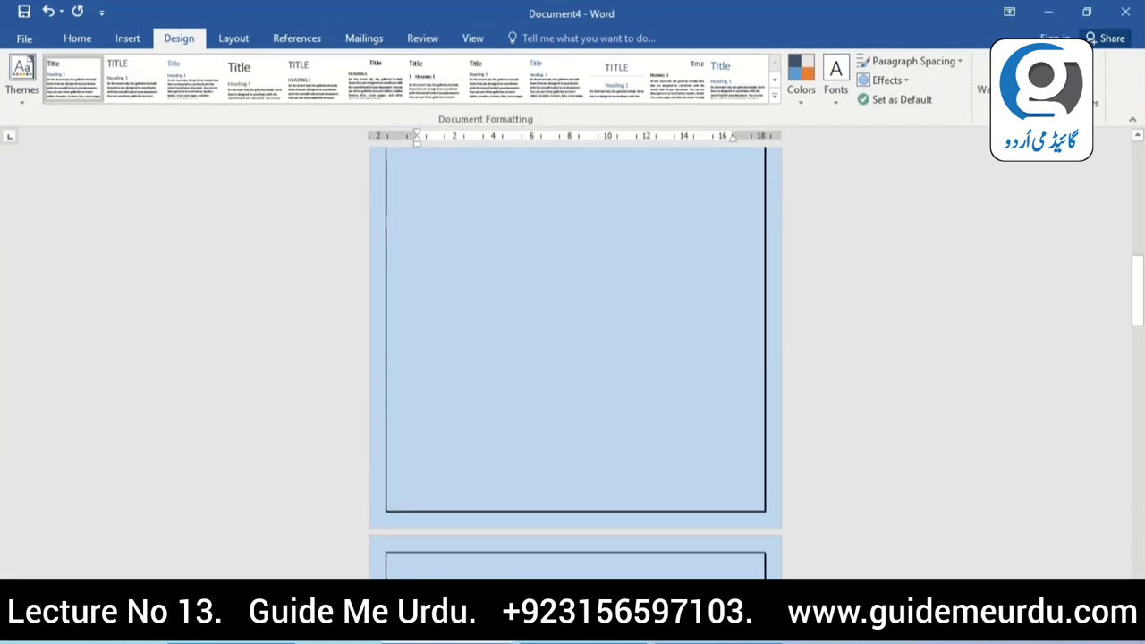
pyautogui.scroll(-4, 575, 357)
pyautogui.scroll(-3, 575, 358)
pyautogui.scroll(-3, 575, 358)
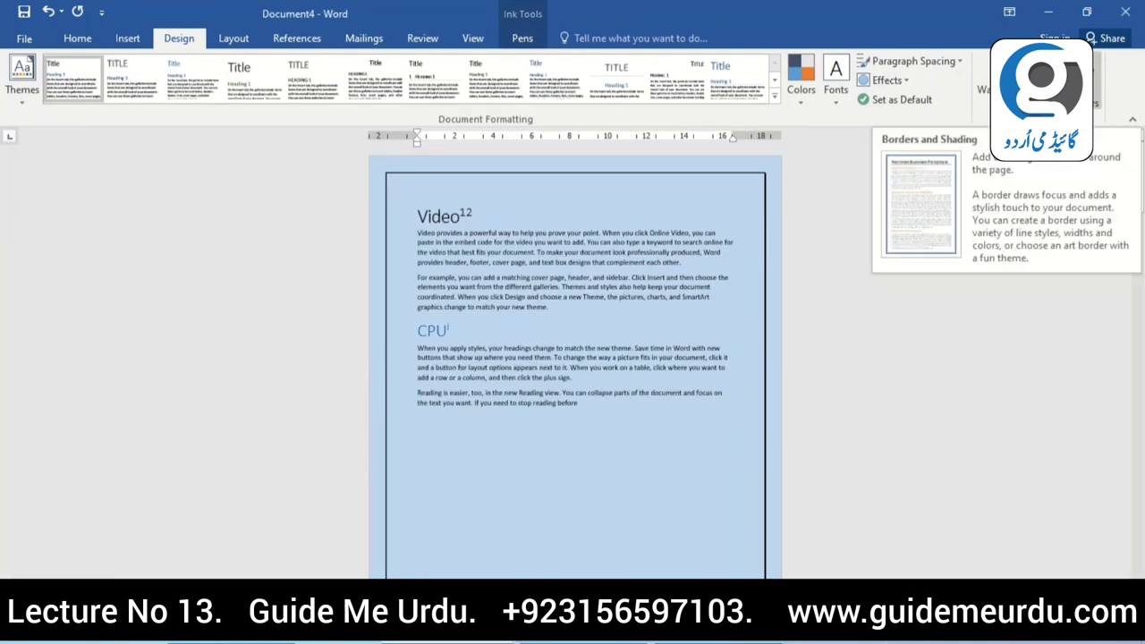
# - Apply a dark blue, 3 pt, dash-dot Box border to the whole document
pyautogui.click(1073, 85)
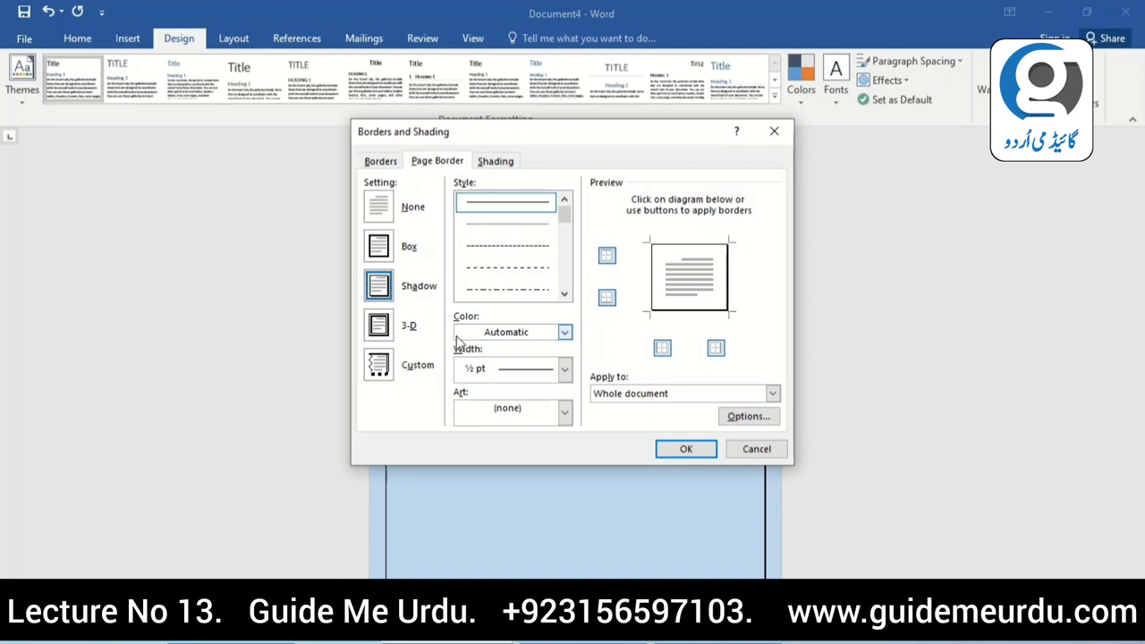
pyautogui.click(376, 248)
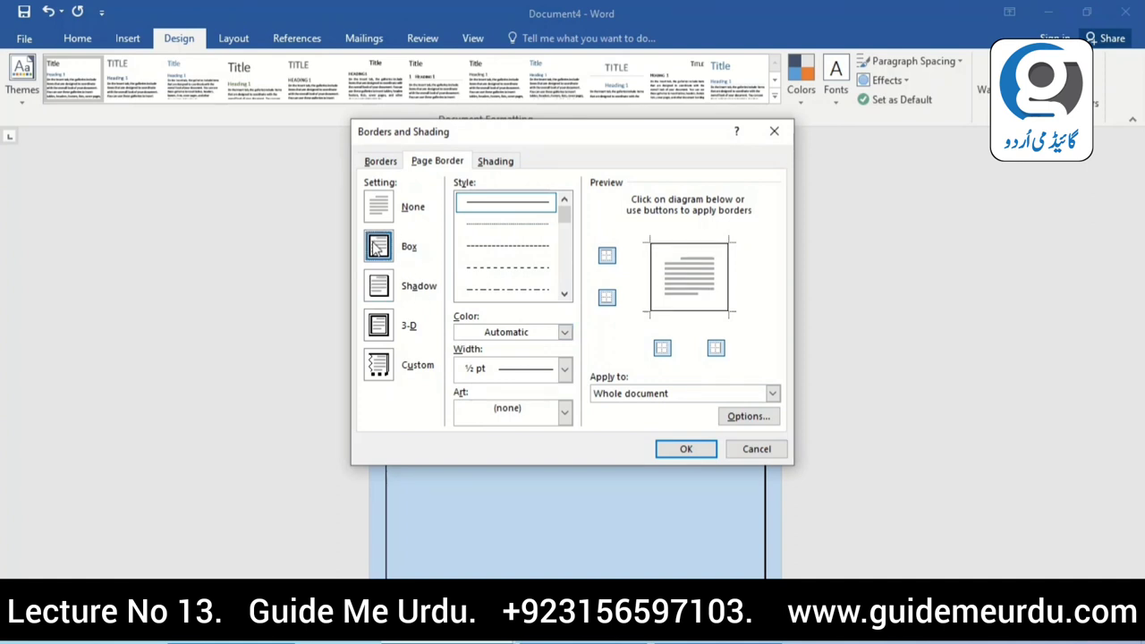
pyautogui.click(540, 226)
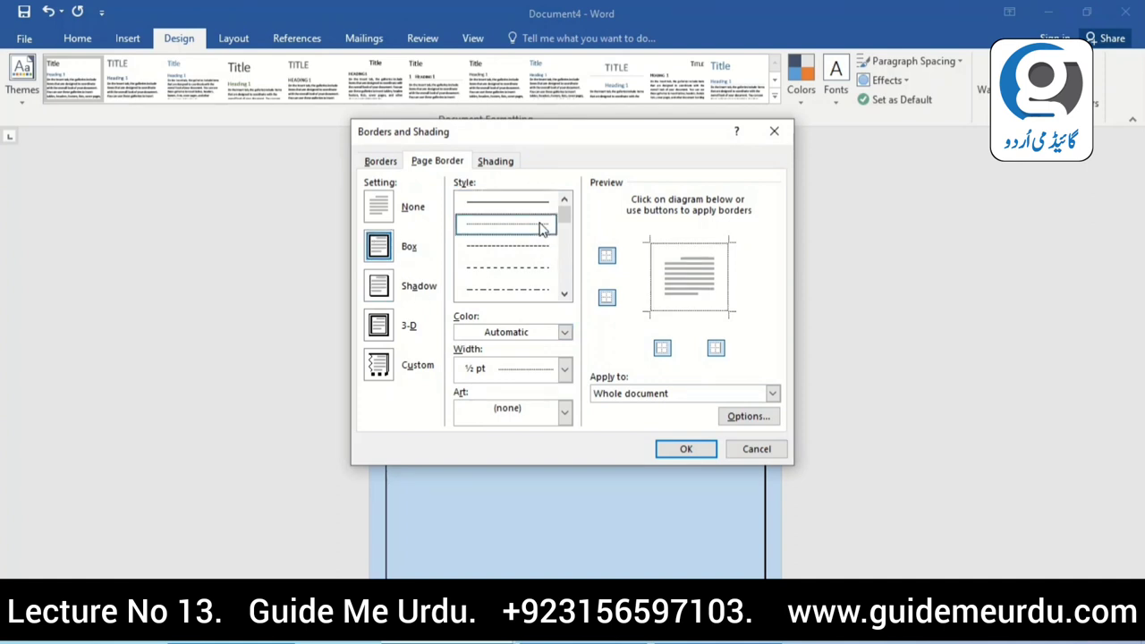
pyautogui.click(544, 293)
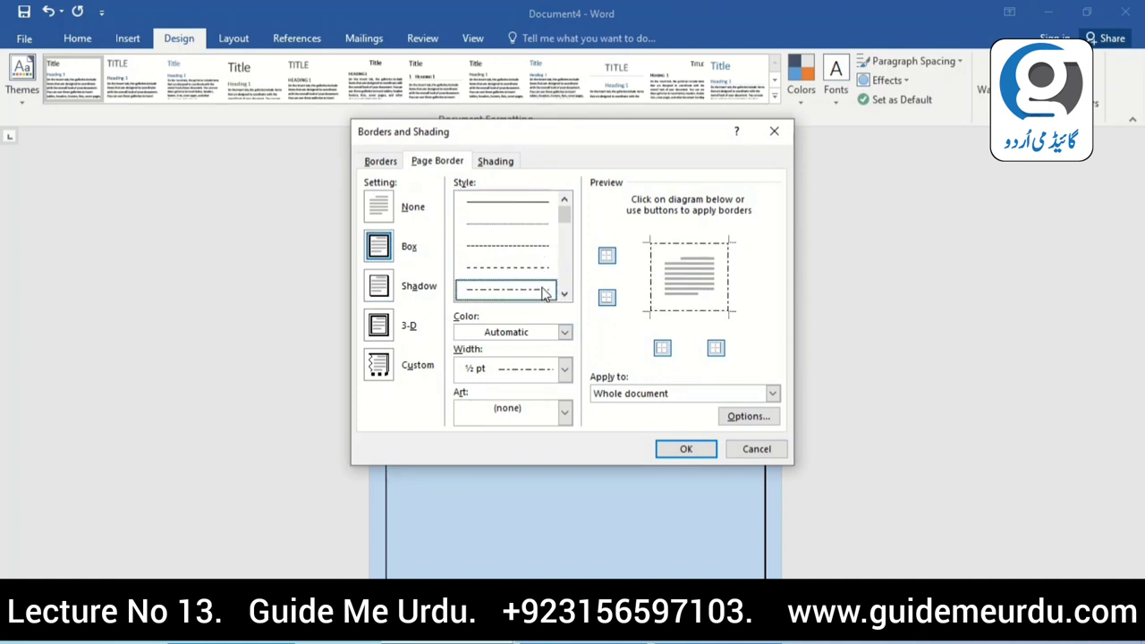
pyautogui.click(565, 333)
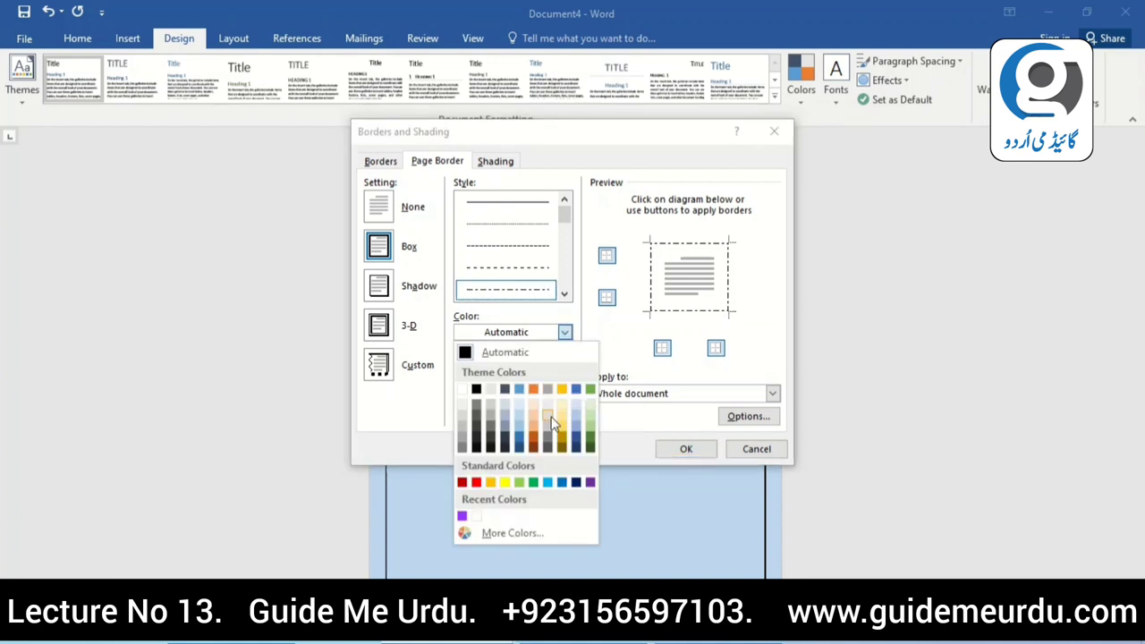
pyautogui.click(519, 447)
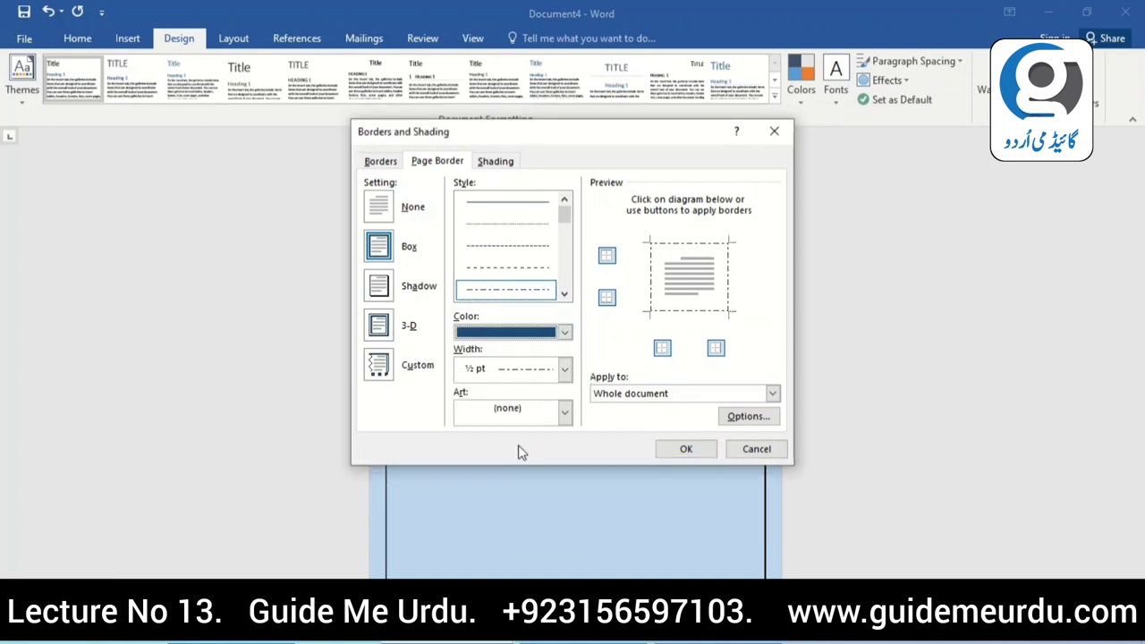
pyautogui.click(565, 370)
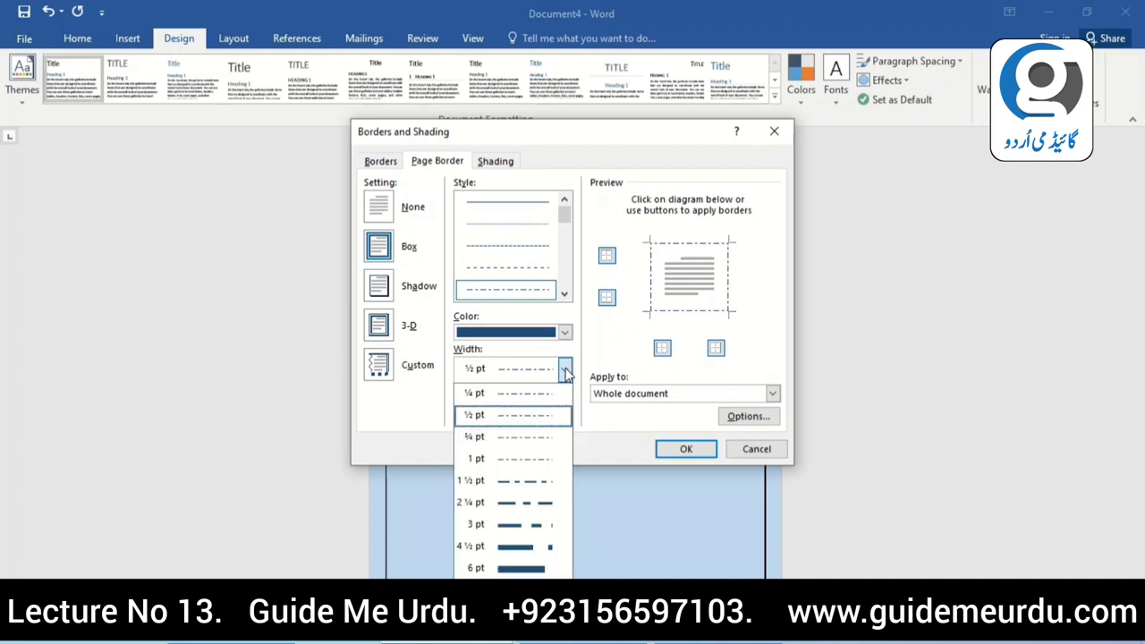
pyautogui.click(537, 517)
pyautogui.click(669, 449)
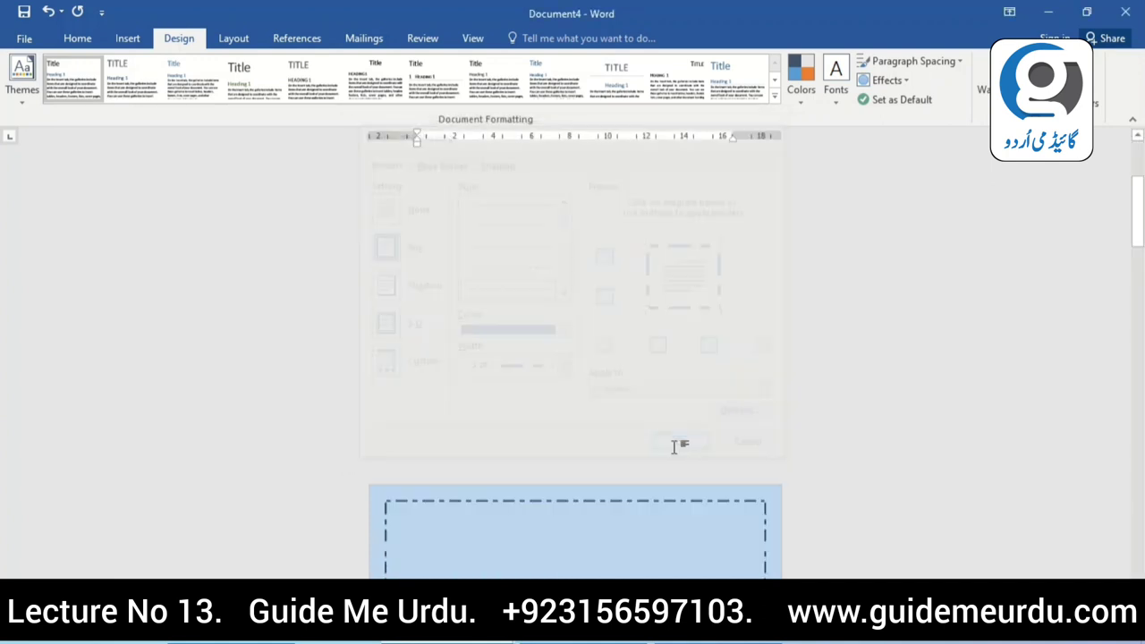
pyautogui.scroll(-15, 936, 321)
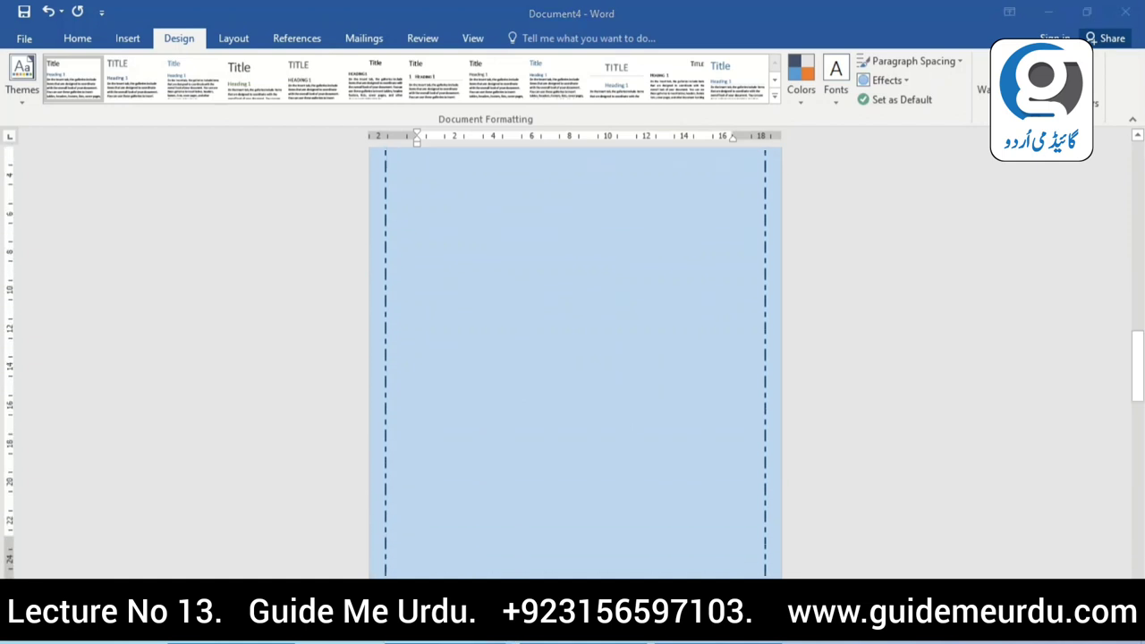
pyautogui.scroll(3, 935, 320)
pyautogui.scroll(5, 820, 546)
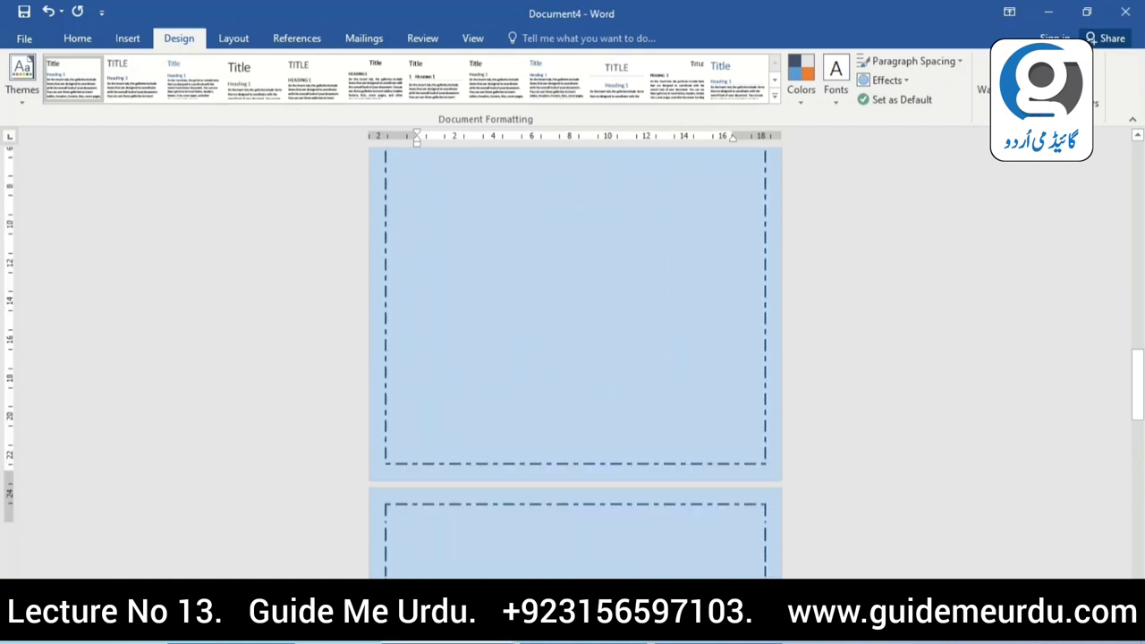
pyautogui.scroll(5, 821, 546)
pyautogui.scroll(5, 821, 546)
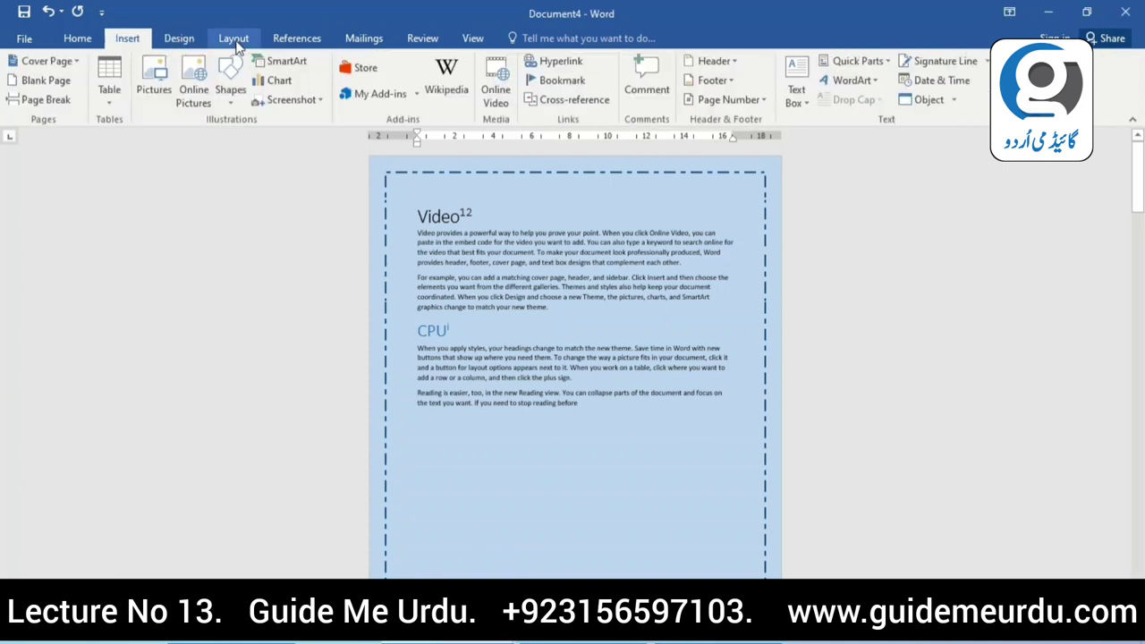
# - Look through the Layout tab's Breaks list without inserting anything
pyautogui.click(235, 41)
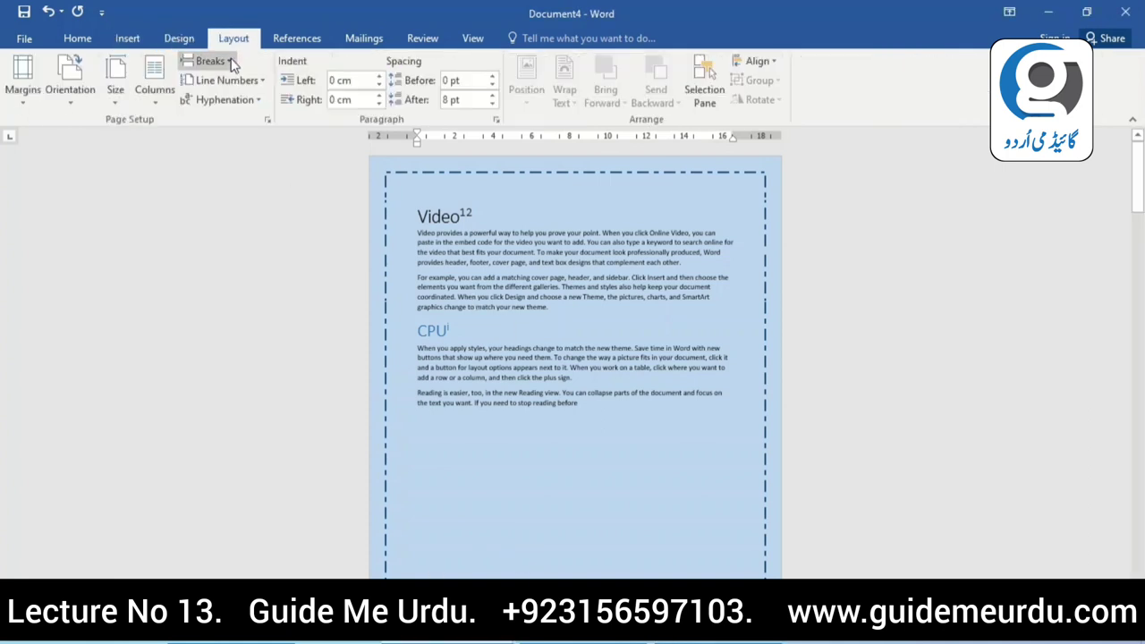
pyautogui.click(229, 59)
pyautogui.click(231, 295)
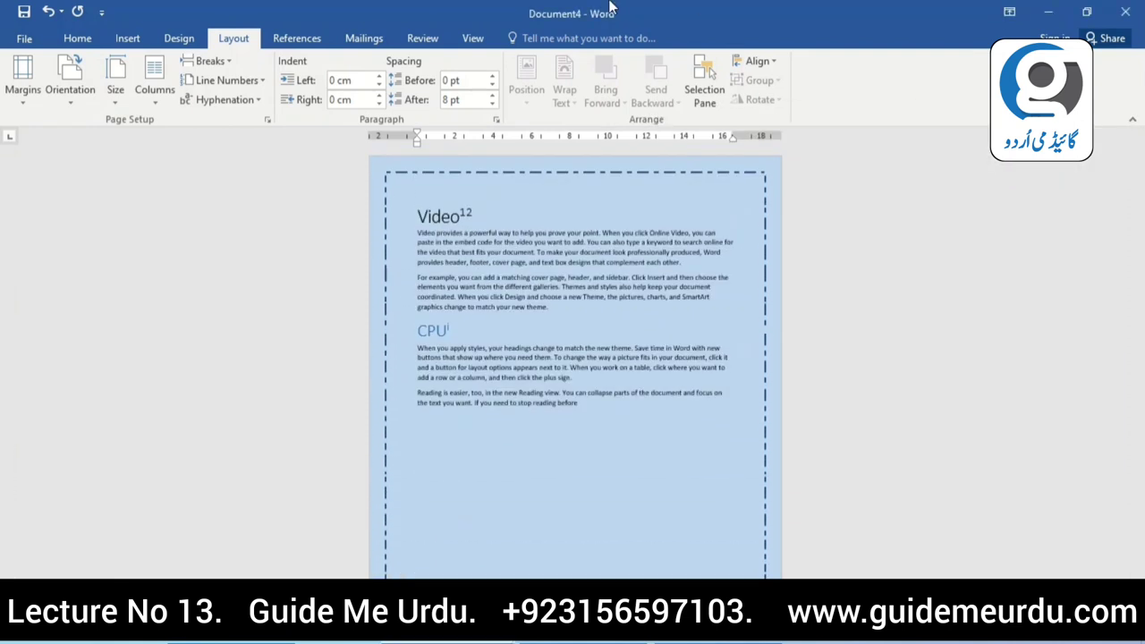
# - Insert a page break before the text from the Breaks list
pyautogui.click(229, 63)
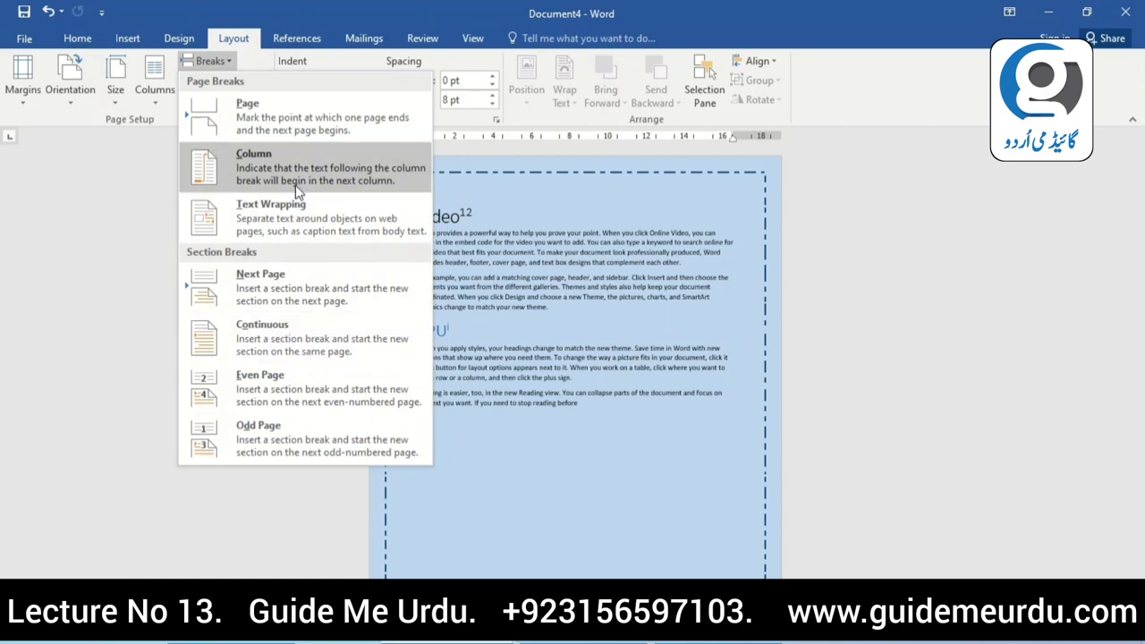
pyautogui.click(292, 295)
pyautogui.scroll(-10, 575, 358)
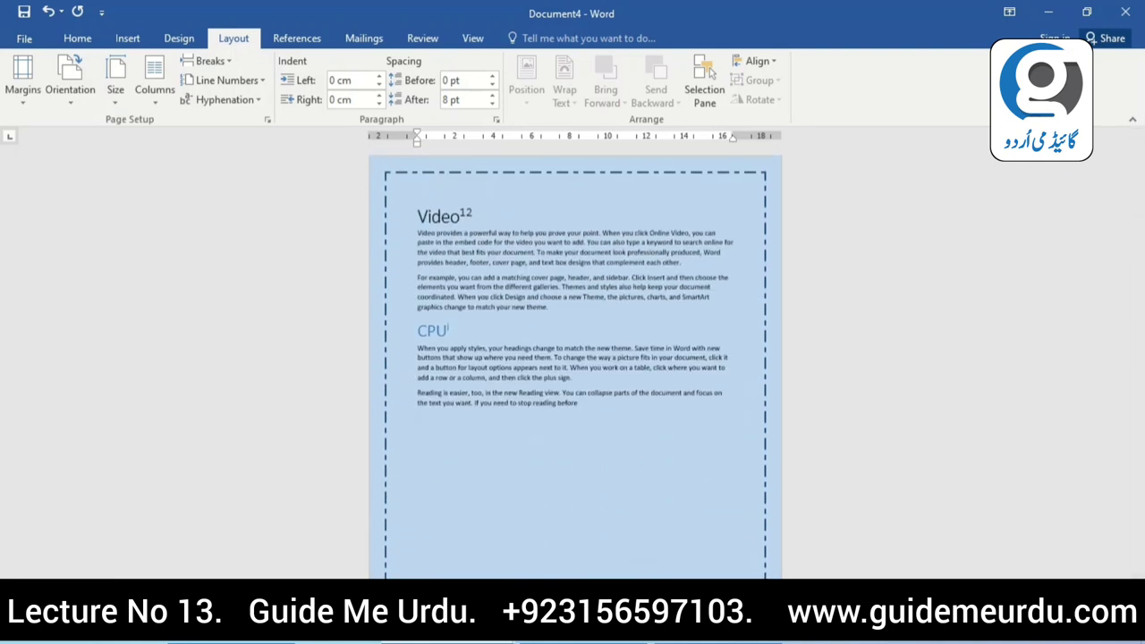
pyautogui.click(223, 61)
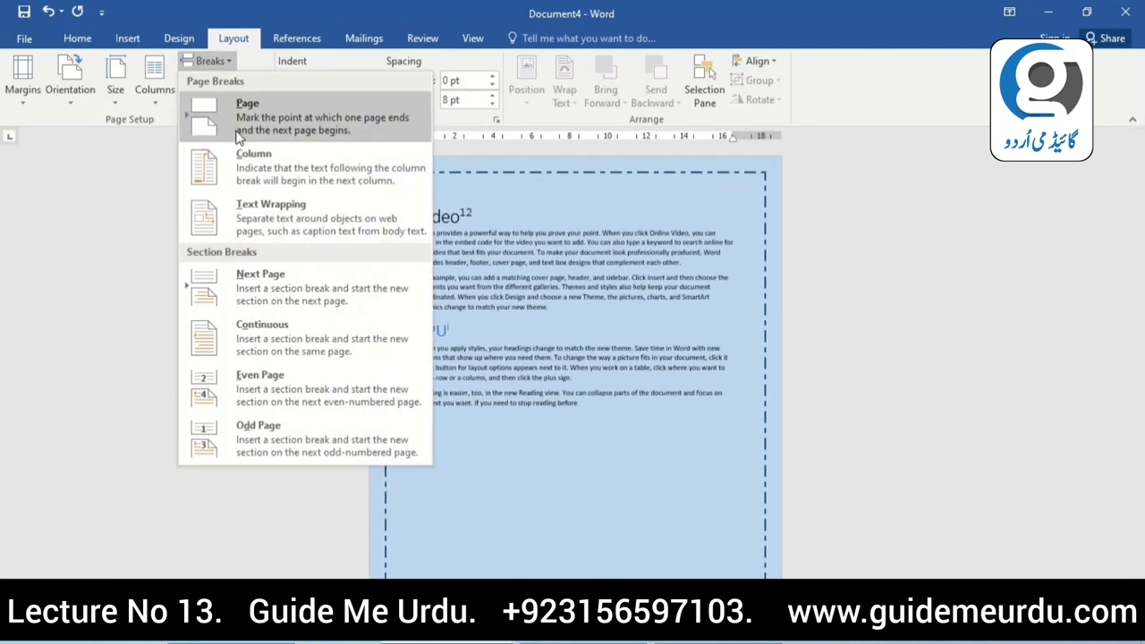
# - Insert Next Page, Page, Column and Continuous breaks in turn
pyautogui.click(225, 289)
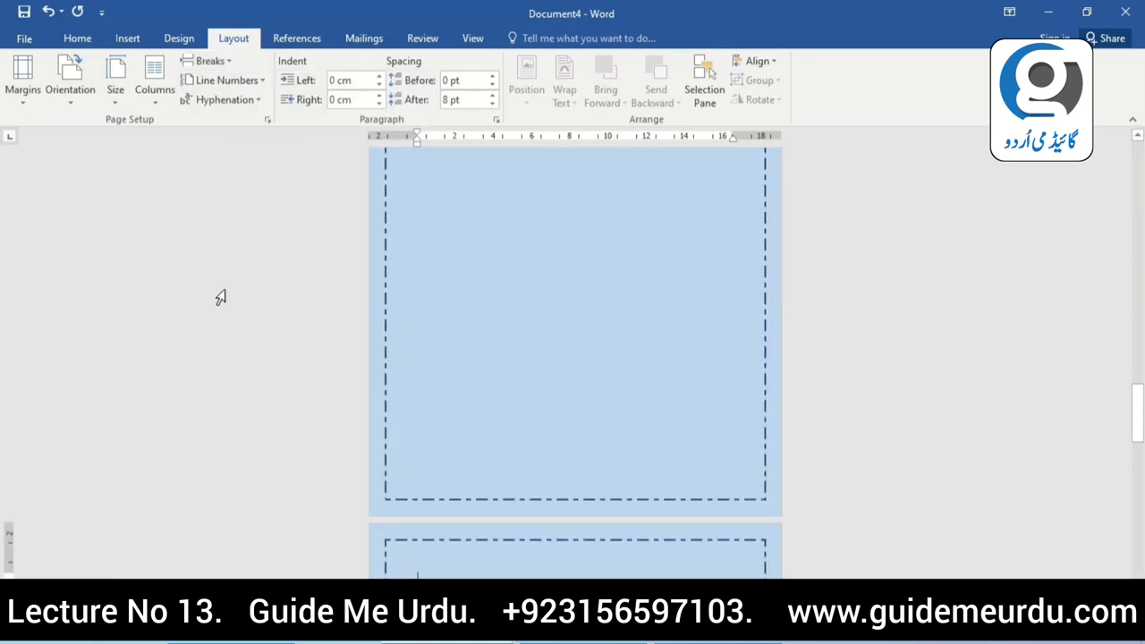
pyautogui.click(206, 61)
pyautogui.click(218, 111)
pyautogui.click(207, 61)
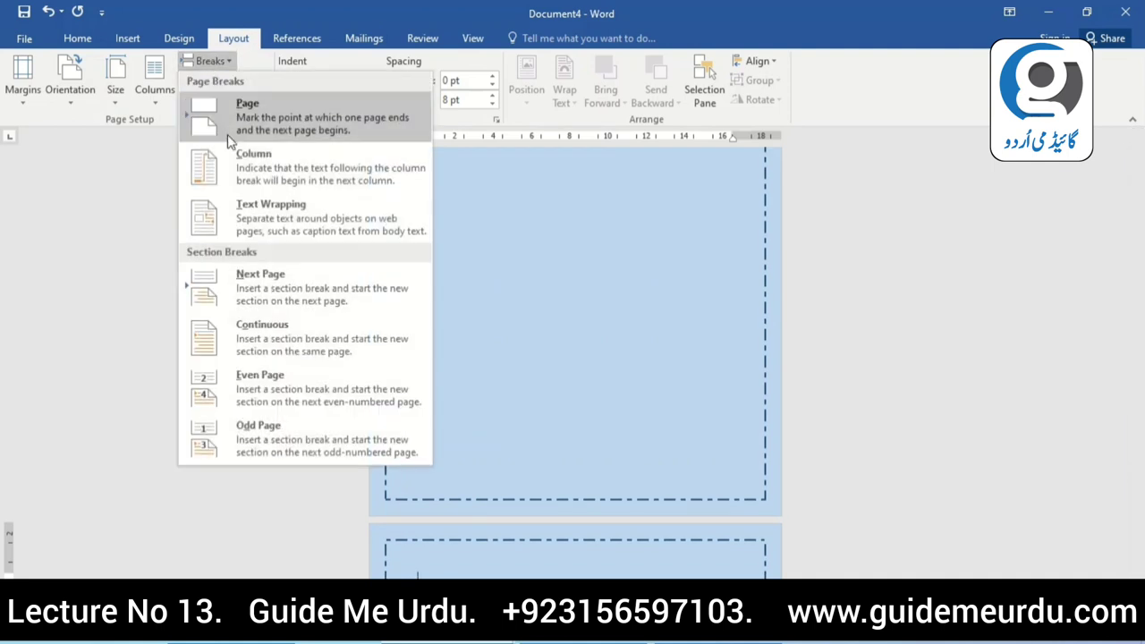
pyautogui.click(234, 170)
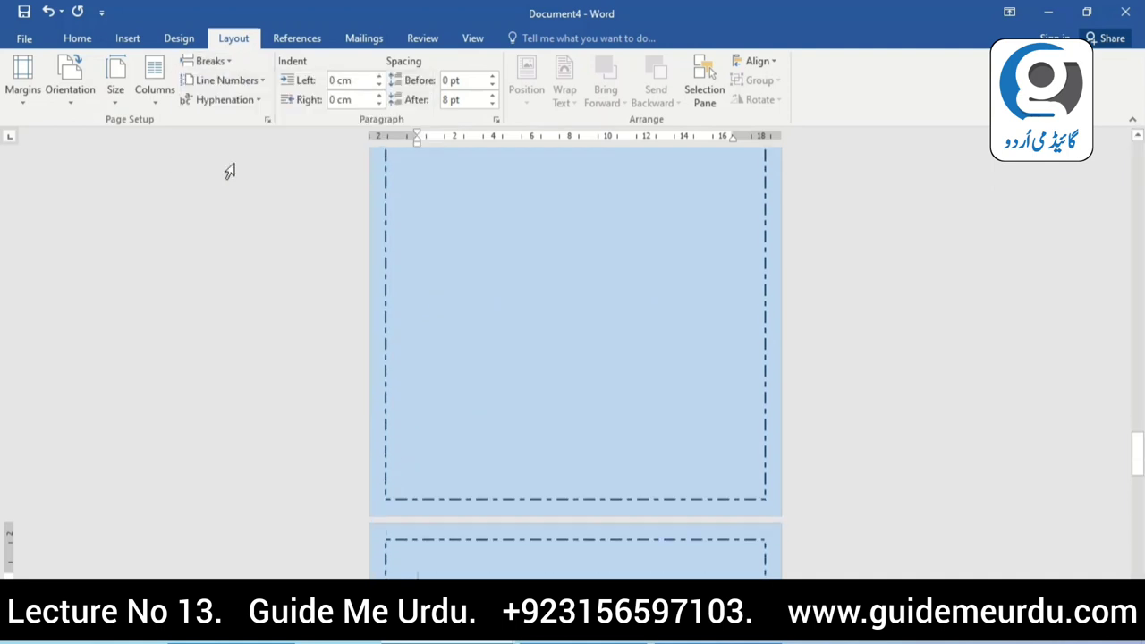
pyautogui.click(215, 63)
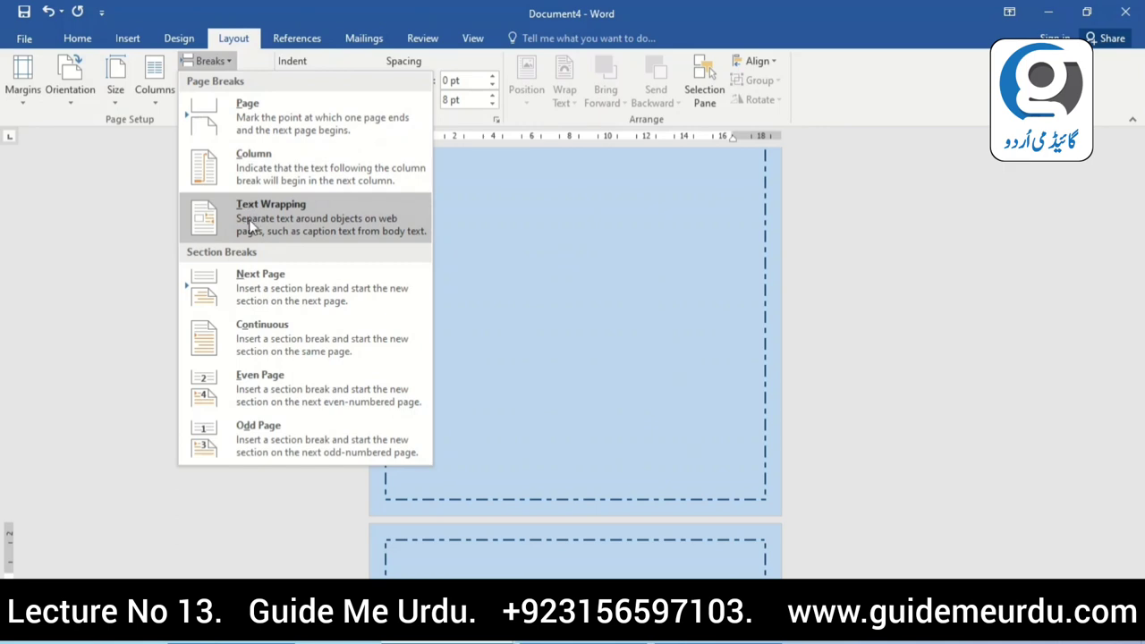
pyautogui.click(278, 337)
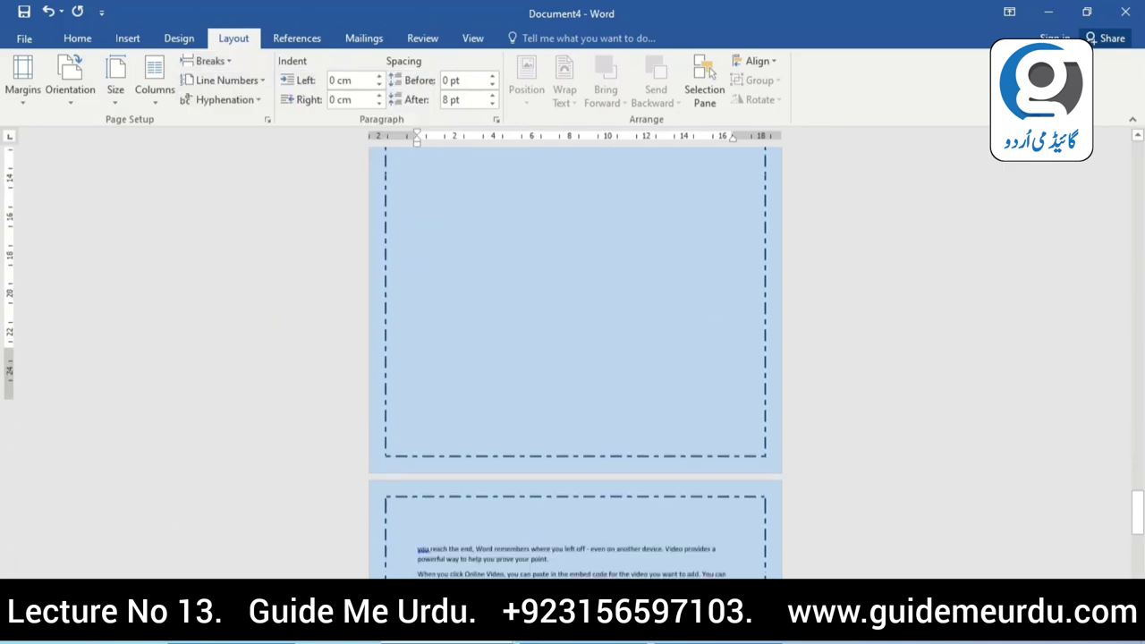
# - Add another page break with Ctrl+Enter to push the text down
pyautogui.scroll(-5, 879, 334)
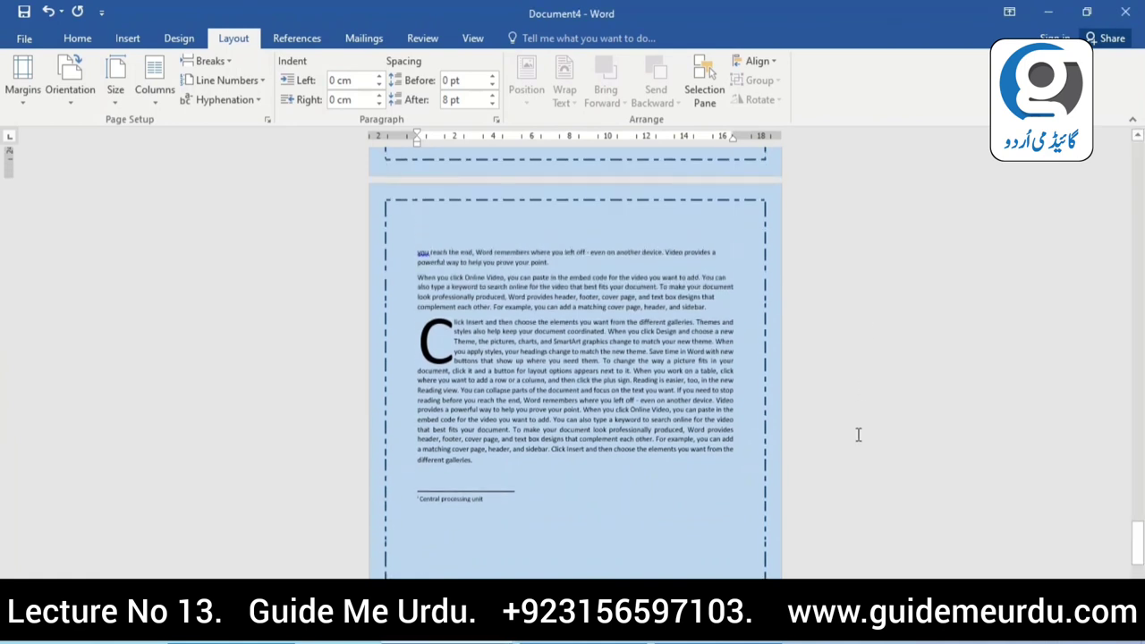
pyautogui.hotkey('ctrl', 'Return')
pyautogui.scroll(10, 575, 358)
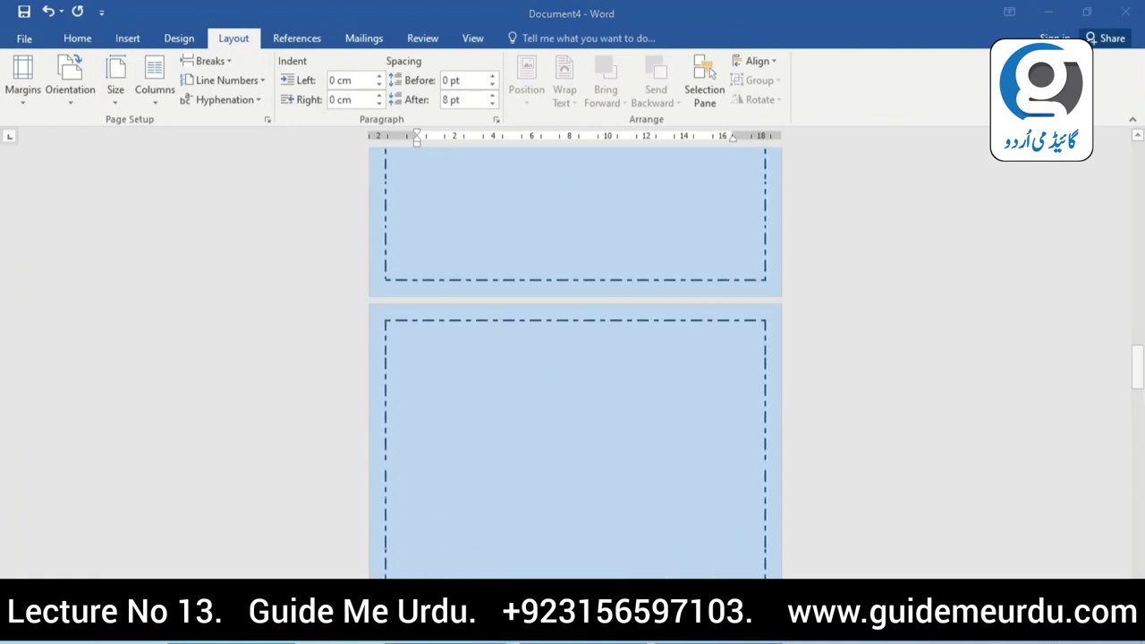
pyautogui.scroll(3, 575, 358)
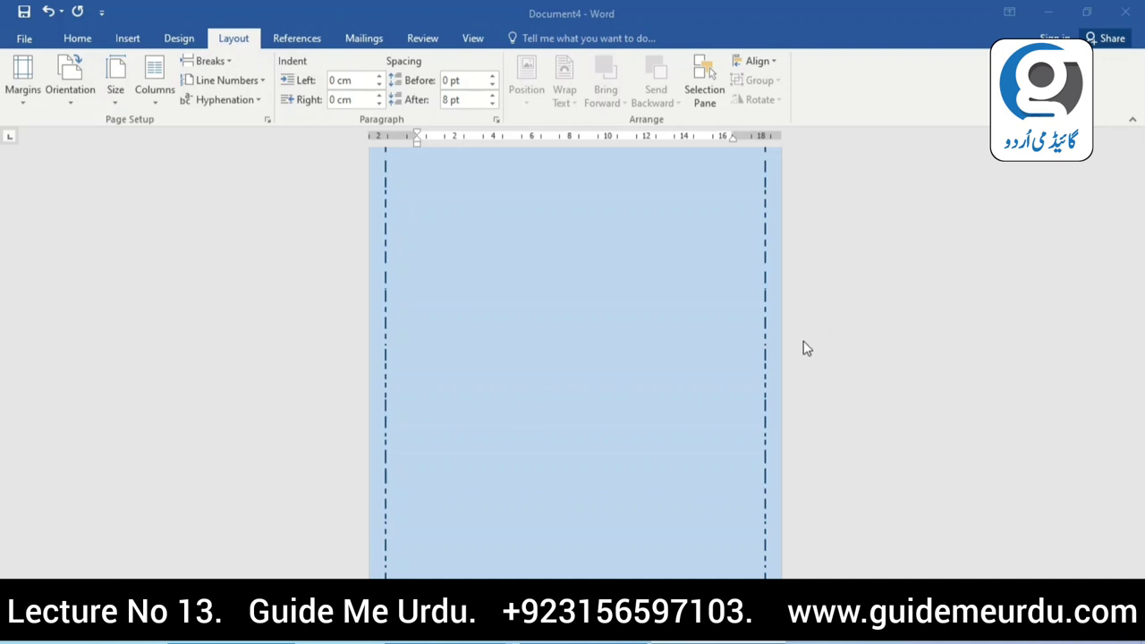
# - Give this section a thick-line 3-D page border
pyautogui.scroll(-10, 426, 414)
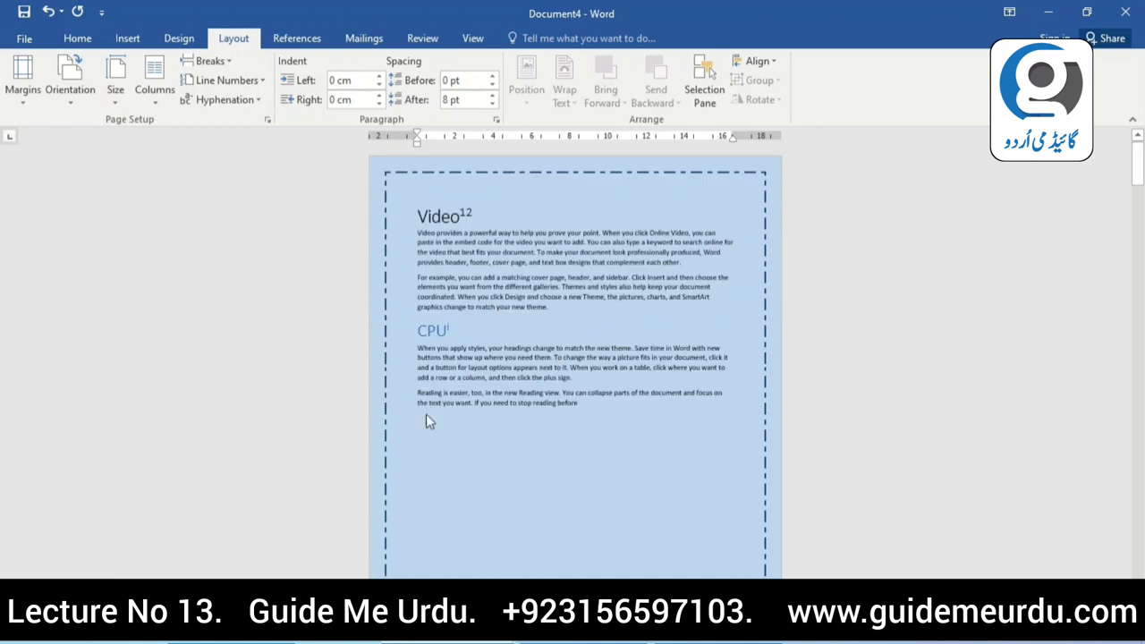
pyautogui.scroll(-3, 555, 282)
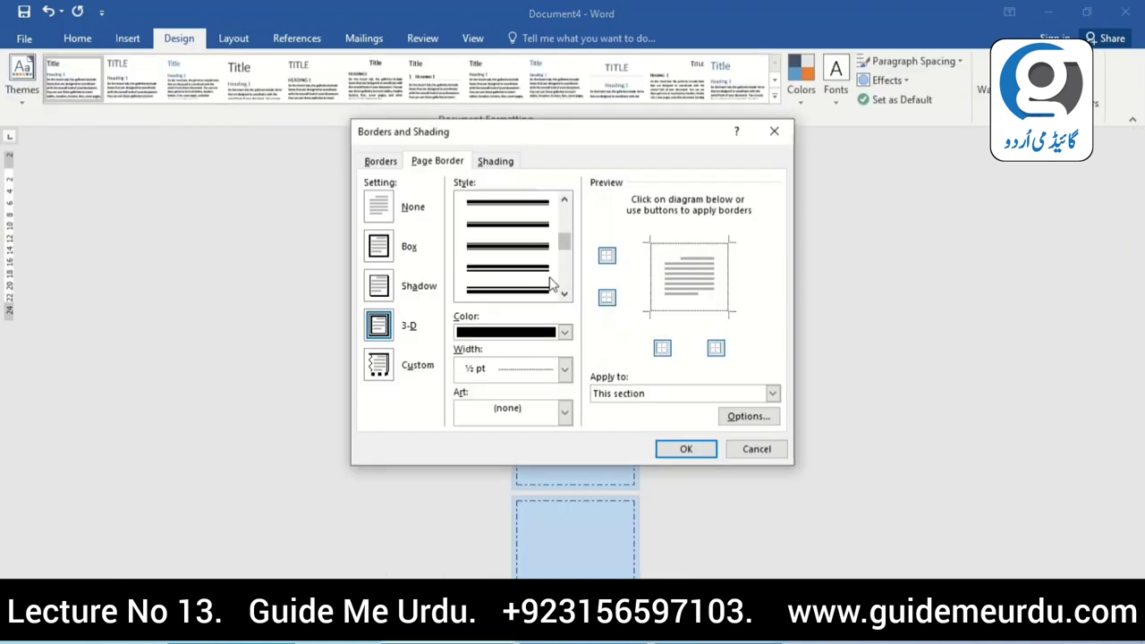
pyautogui.click(536, 290)
pyautogui.click(685, 449)
pyautogui.scroll(-5, 679, 450)
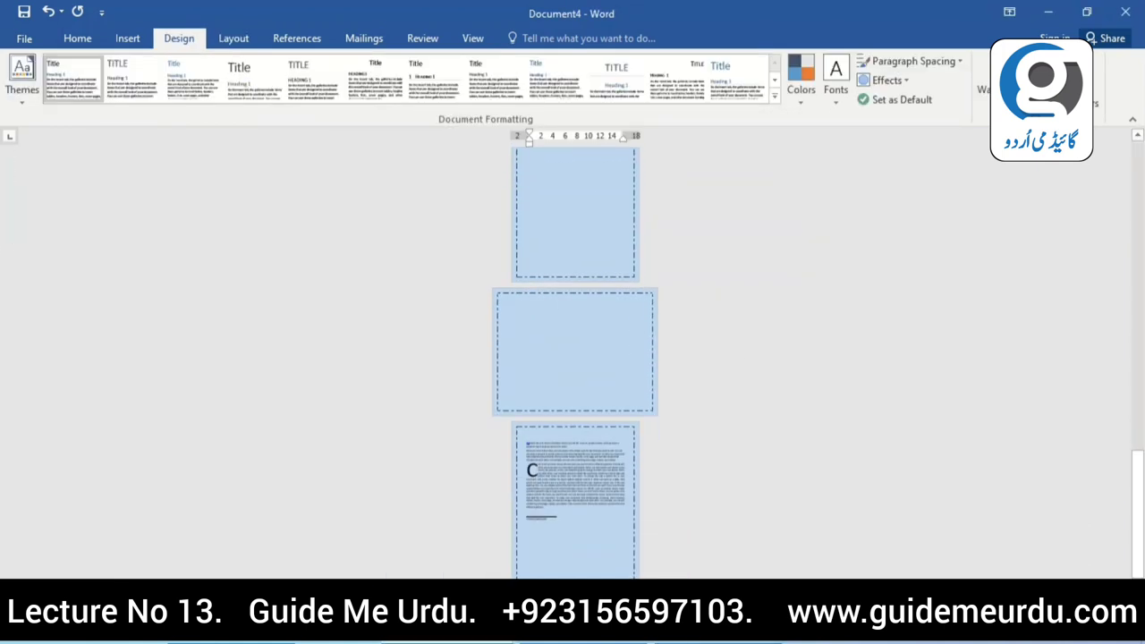